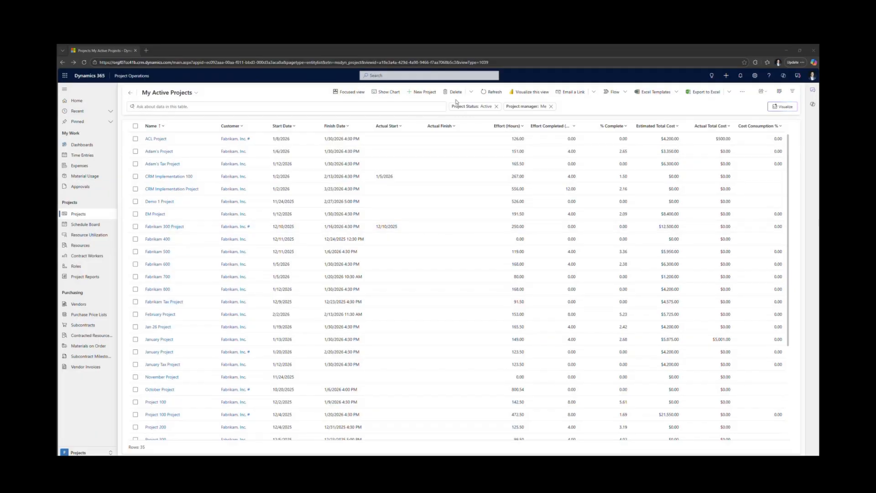
- Create a new project named Feb Project with Fabrikam, Inc. as the customer
{"action": "left_click", "coordinate": [422, 92]}
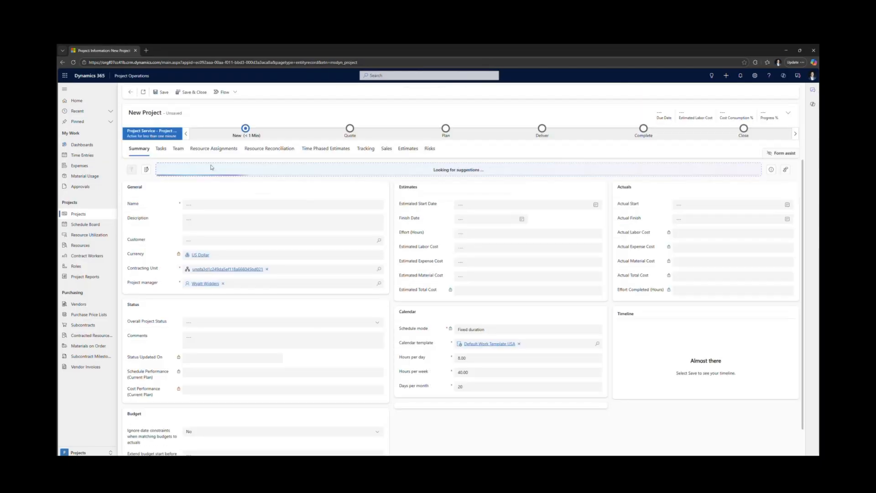
{"action": "left_click", "coordinate": [204, 204]}
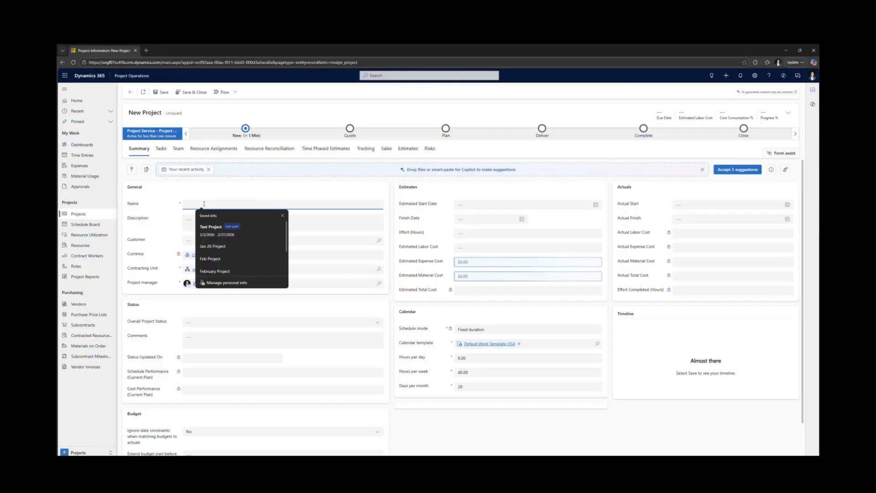
{"action": "type", "text": "Feb Project"}
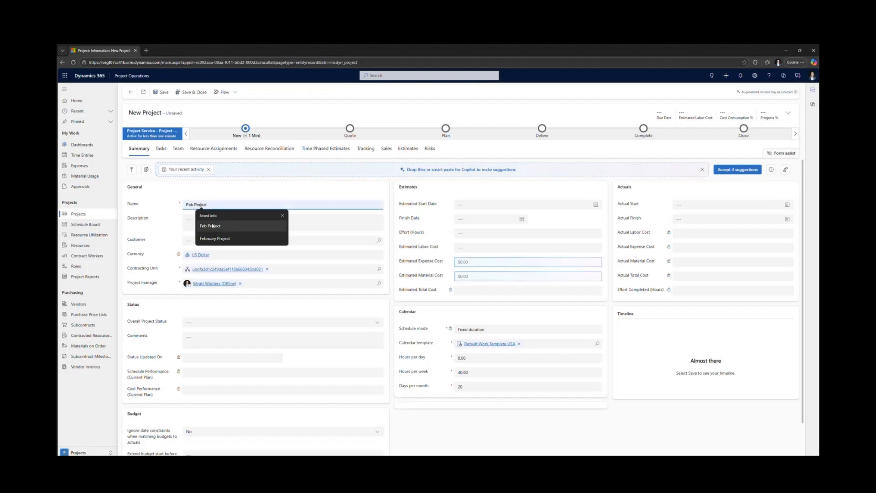
{"action": "left_click", "coordinate": [208, 225]}
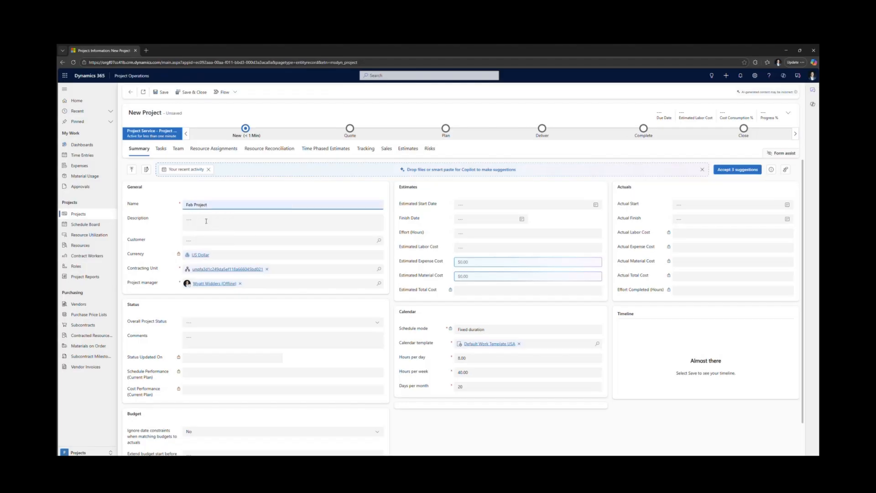
{"action": "left_click", "coordinate": [203, 240]}
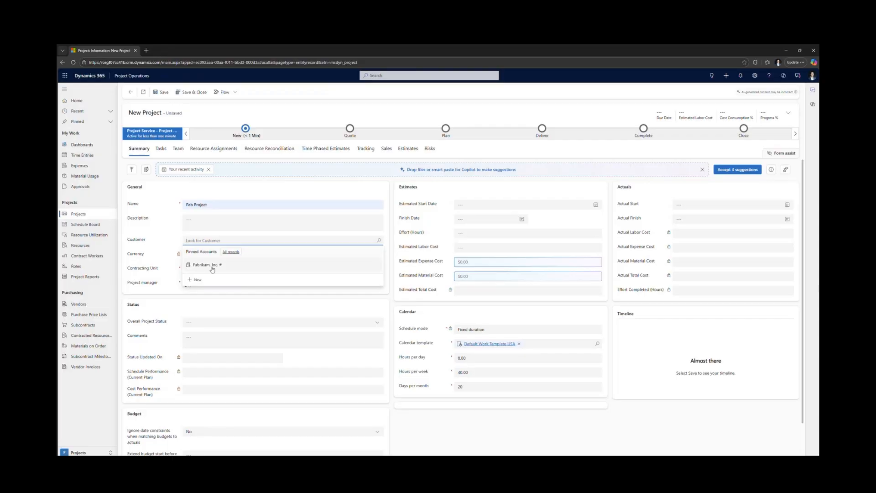
{"action": "left_click", "coordinate": [200, 242]}
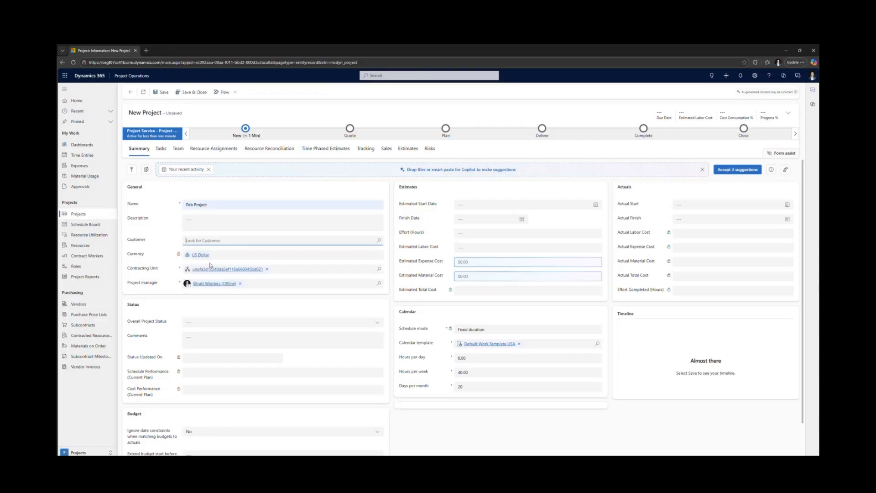
{"action": "left_click", "coordinate": [201, 240]}
{"action": "left_click", "coordinate": [207, 264]}
- Set the project's estimated start date to 2/2/2026 and finish date to 2/27/2026, and save the project
{"action": "left_click", "coordinate": [473, 208]}
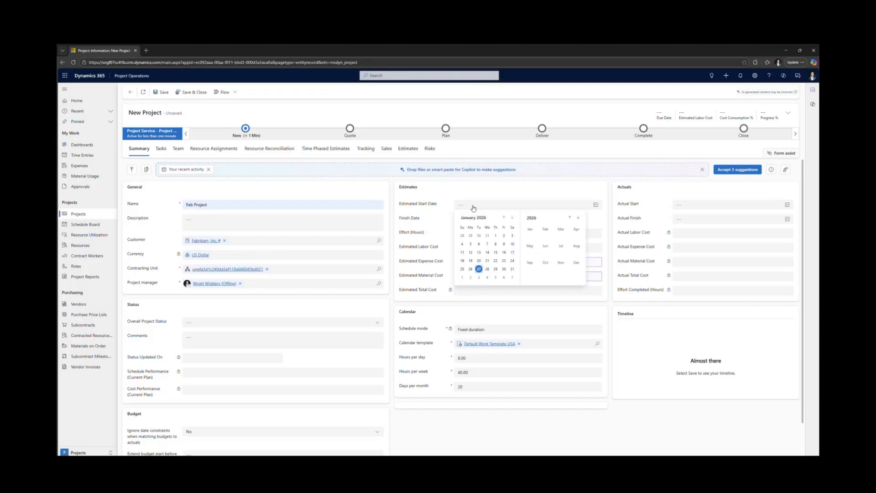
{"action": "left_click", "coordinate": [503, 218]}
{"action": "left_click", "coordinate": [511, 218]}
{"action": "left_click", "coordinate": [512, 218]}
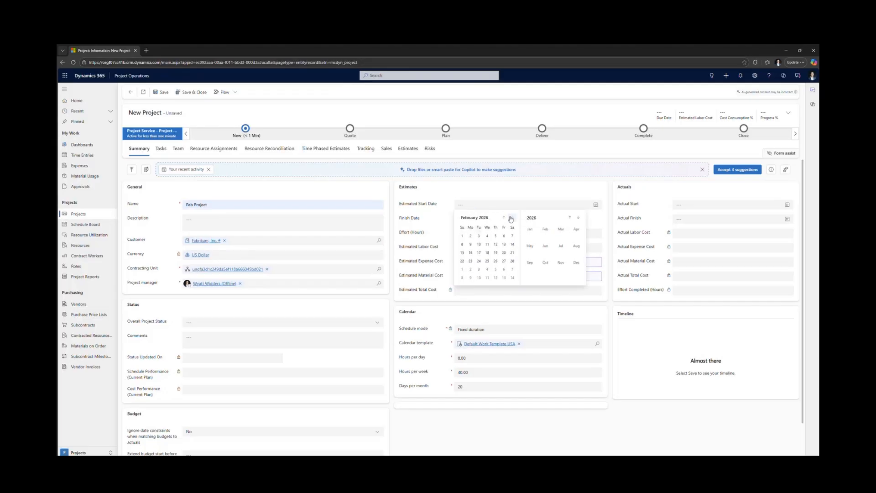
{"action": "left_click", "coordinate": [470, 236]}
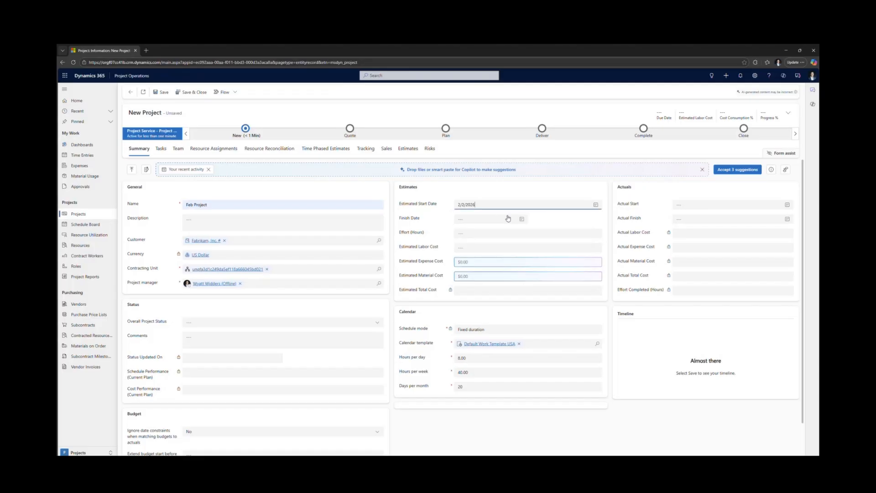
{"action": "left_click", "coordinate": [521, 220]}
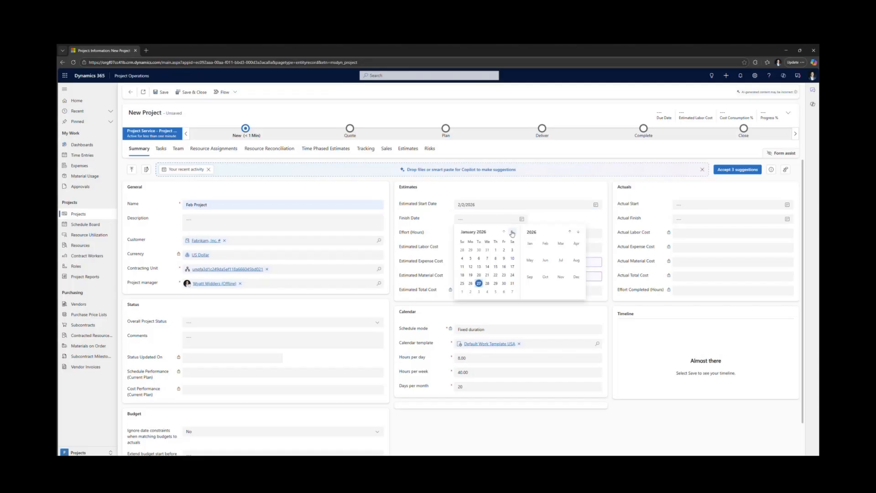
{"action": "left_click", "coordinate": [512, 231]}
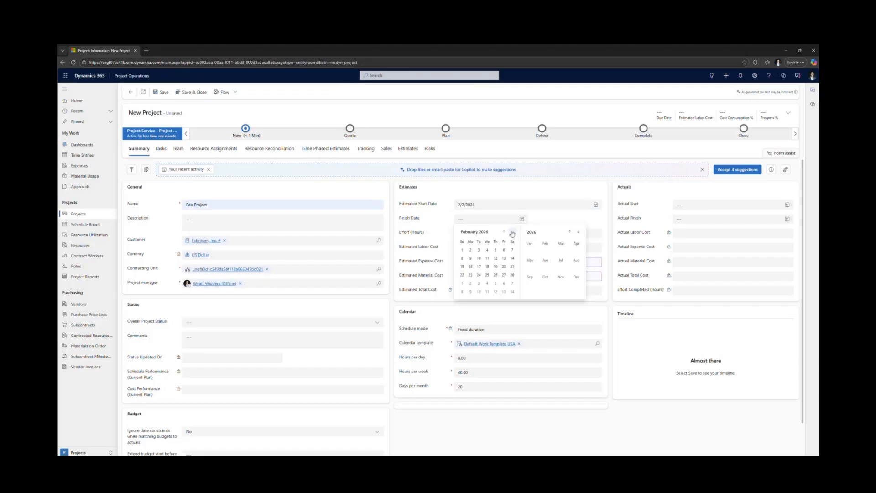
{"action": "left_click", "coordinate": [504, 275]}
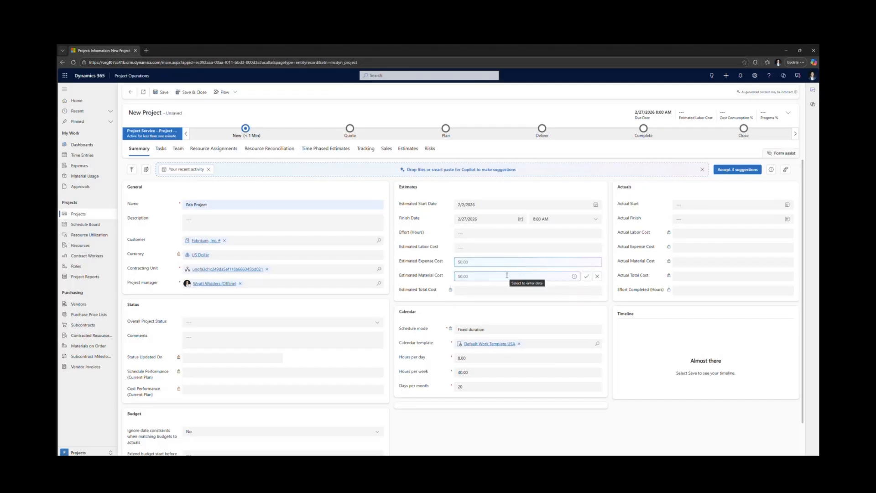
{"action": "left_click", "coordinate": [164, 93]}
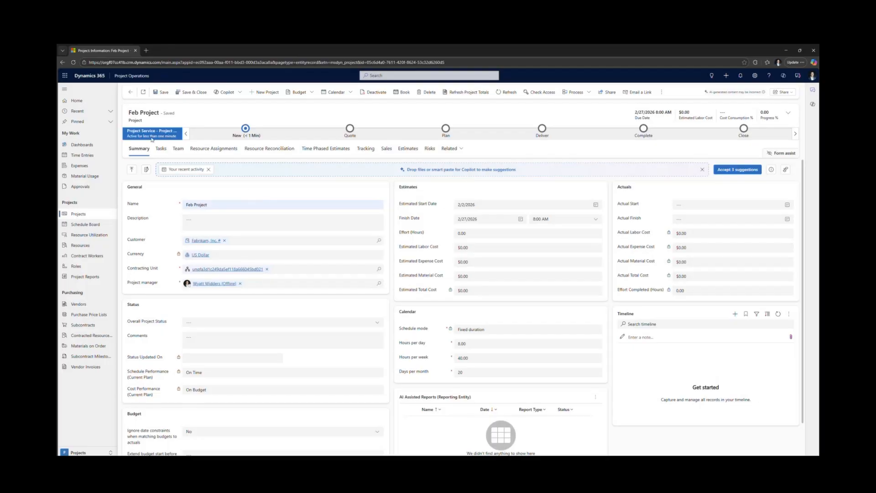
- Add Task 1, Task 2 and Task 3 to the project's task grid
{"action": "left_click", "coordinate": [161, 148]}
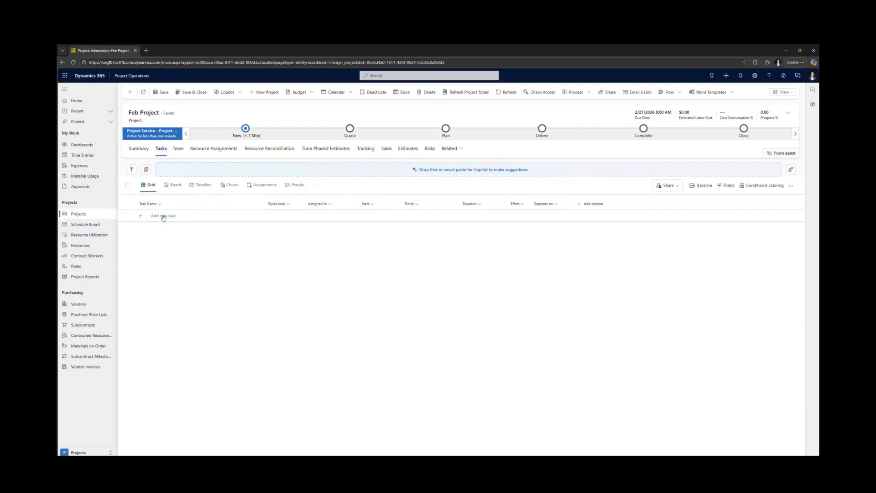
{"action": "left_click", "coordinate": [163, 216]}
{"action": "type", "text": "T"}
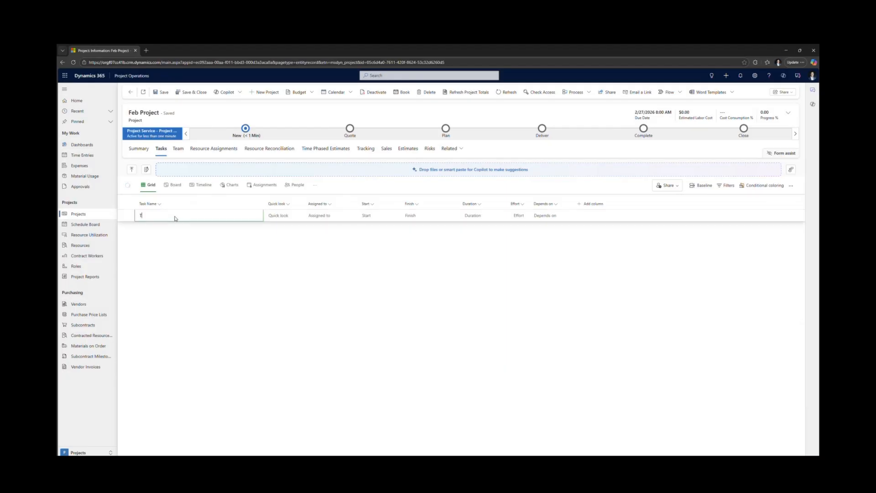
{"action": "type", "text": "ask 1"}
{"action": "key", "text": "Return"}
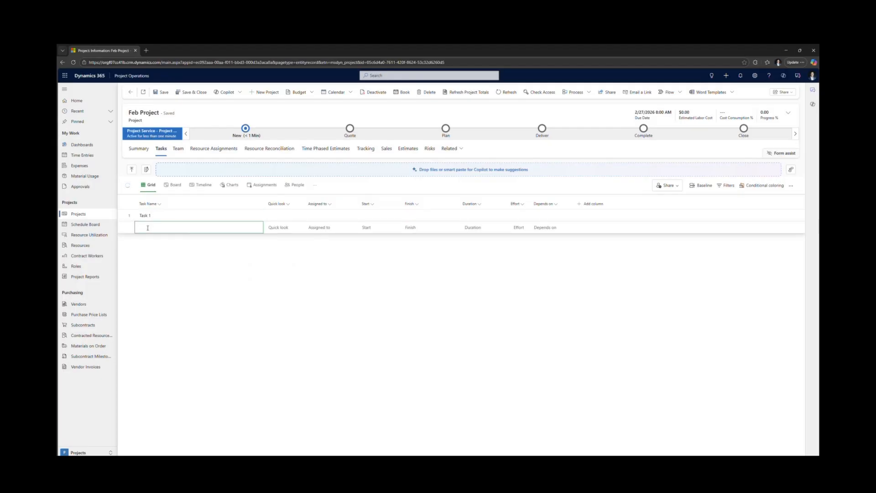
{"action": "type", "text": "Task 2"}
{"action": "key", "text": "Return"}
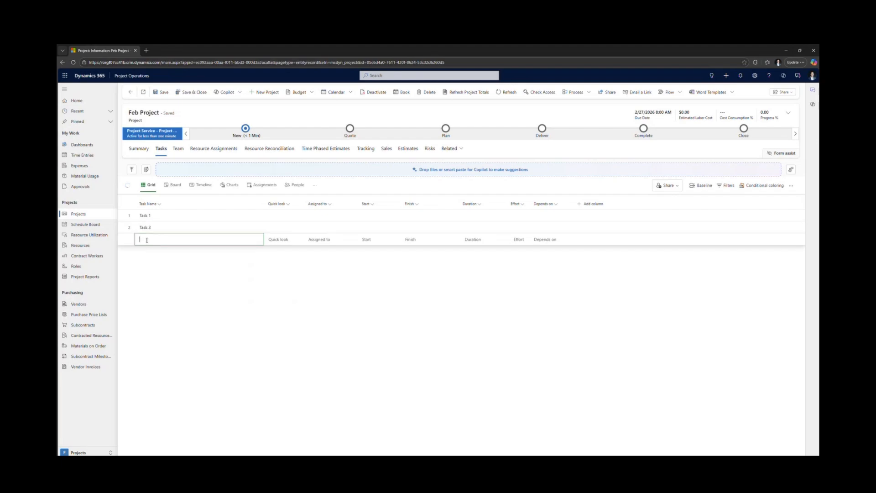
{"action": "type", "text": "Task 3"}
{"action": "key", "text": "Return"}
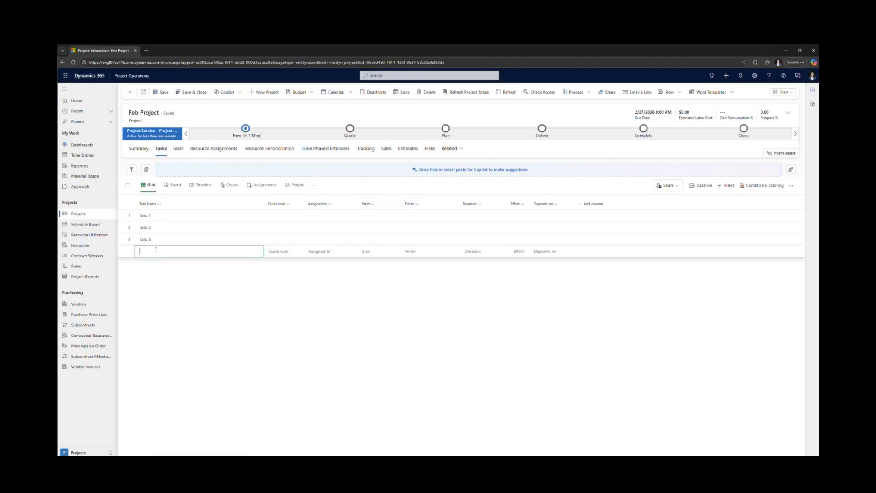
- Add Task 4, Task 5 and Task 6 below the existing tasks in the grid
{"action": "type", "text": "Task 4"}
{"action": "key", "text": "Return"}
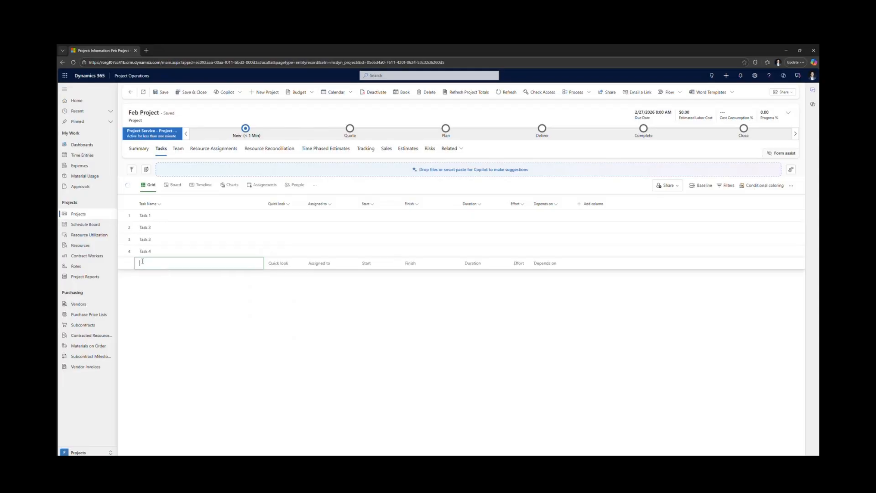
{"action": "type", "text": "Task 5"}
{"action": "key", "text": "Return"}
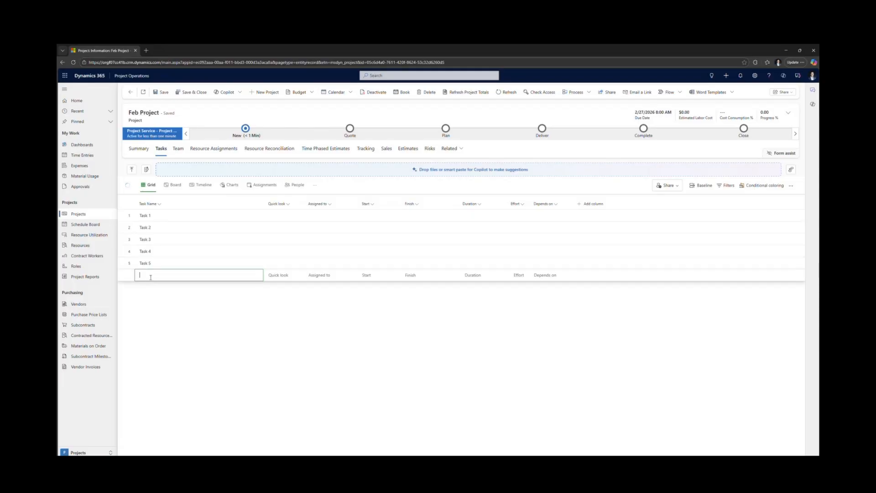
{"action": "type", "text": "Task 6"}
{"action": "key", "text": "Tab"}
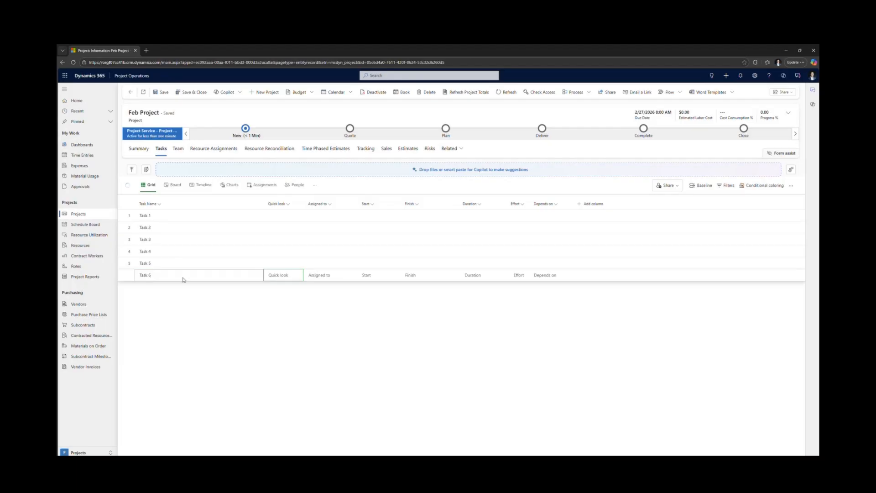
{"action": "left_click", "coordinate": [228, 295]}
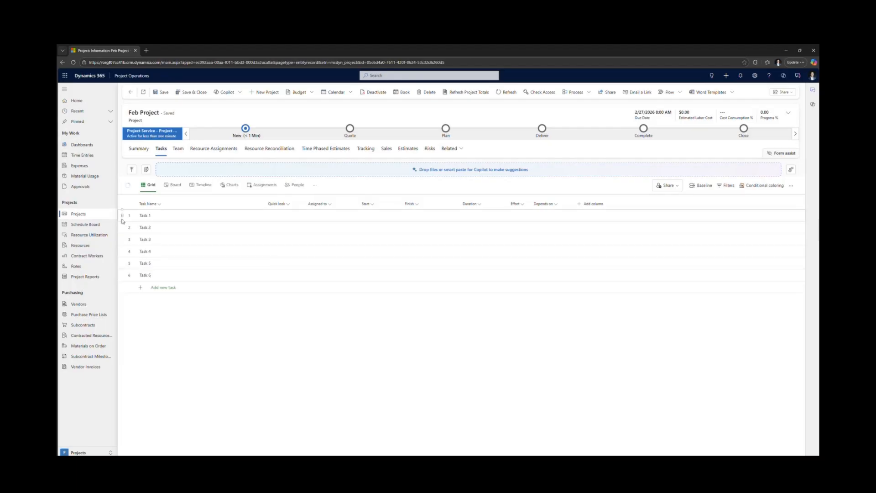
- Make Task 2 a subtask of Task 1, Task 4 of Task 3, and Task 6 of Task 5
{"action": "mouse_move", "coordinate": [225, 230]}
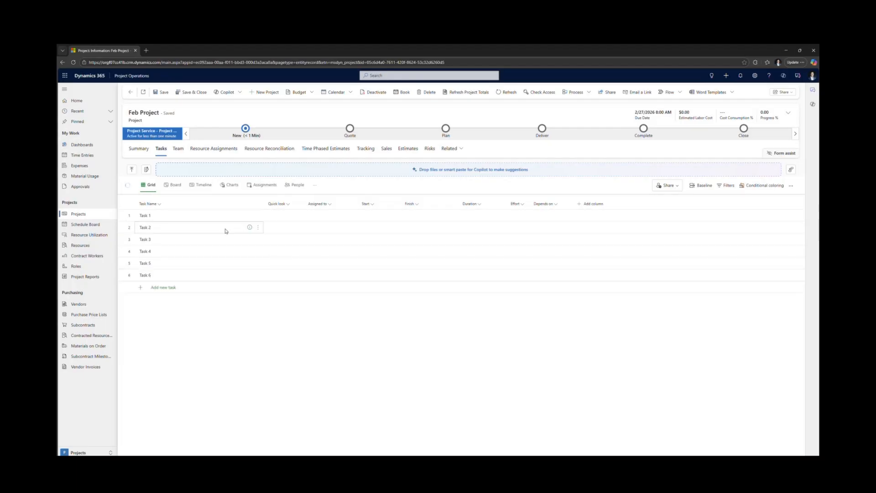
{"action": "left_click", "coordinate": [258, 227]}
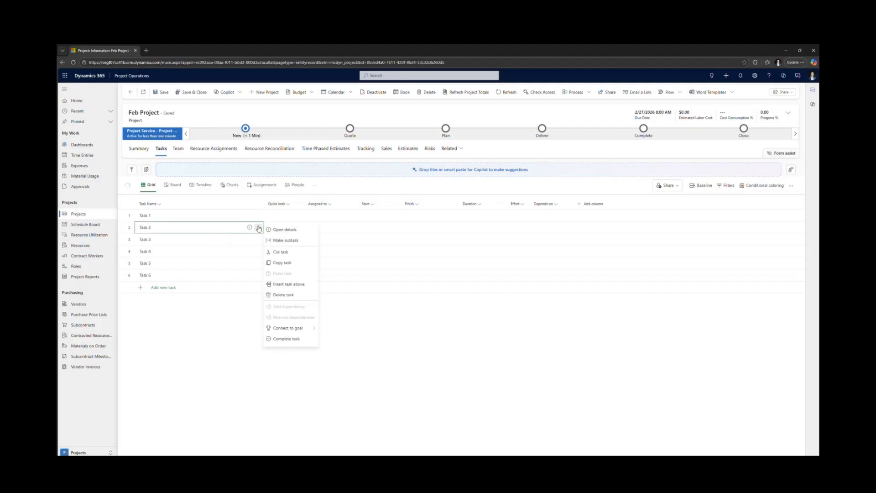
{"action": "left_click", "coordinate": [282, 239]}
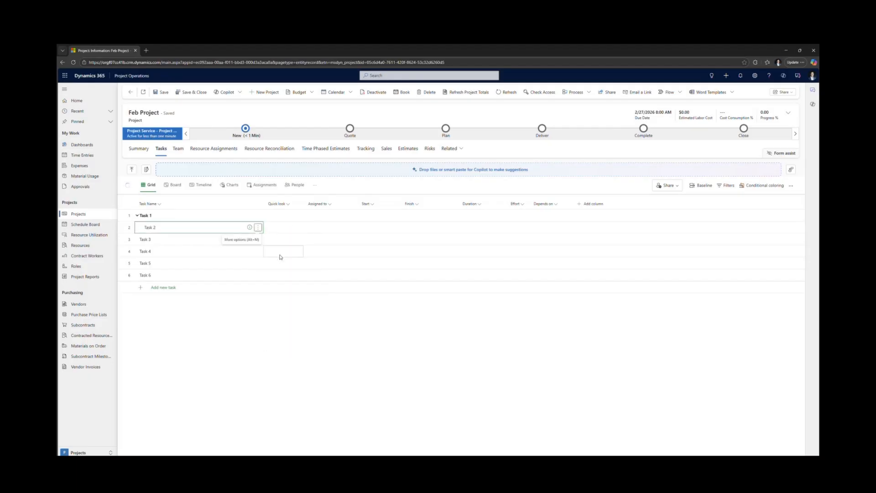
{"action": "left_click", "coordinate": [258, 251]}
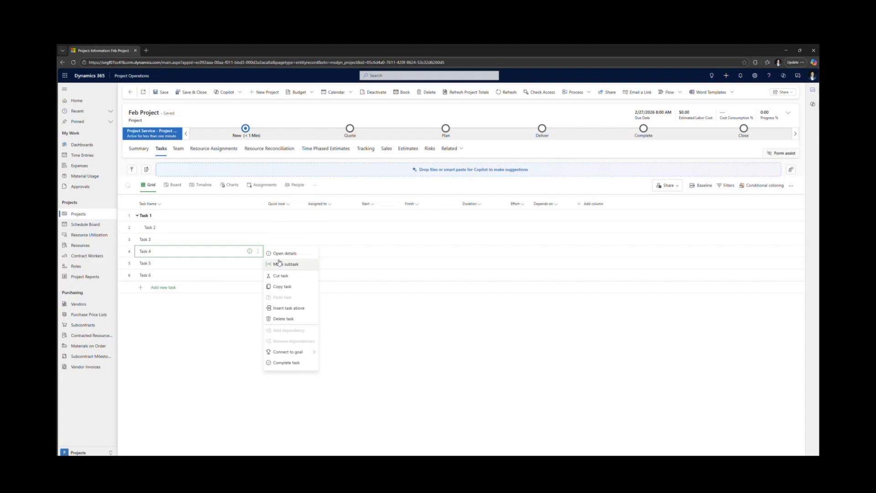
{"action": "left_click", "coordinate": [300, 268]}
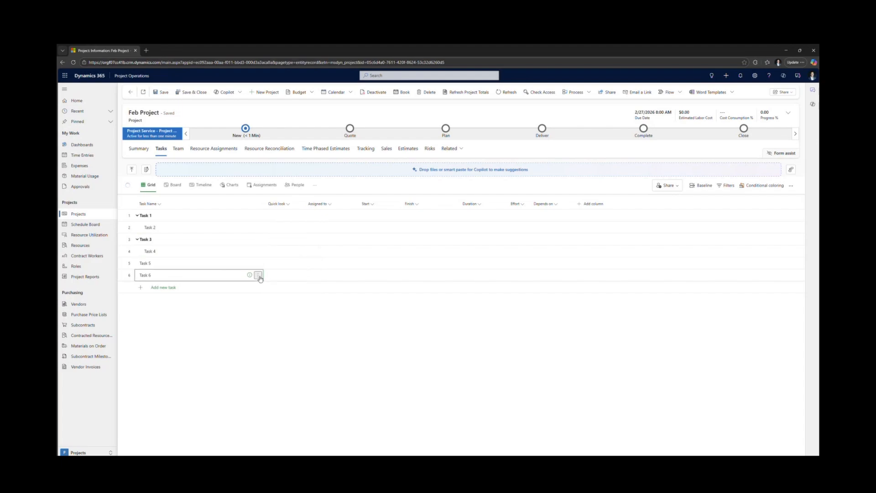
{"action": "left_click", "coordinate": [259, 275]}
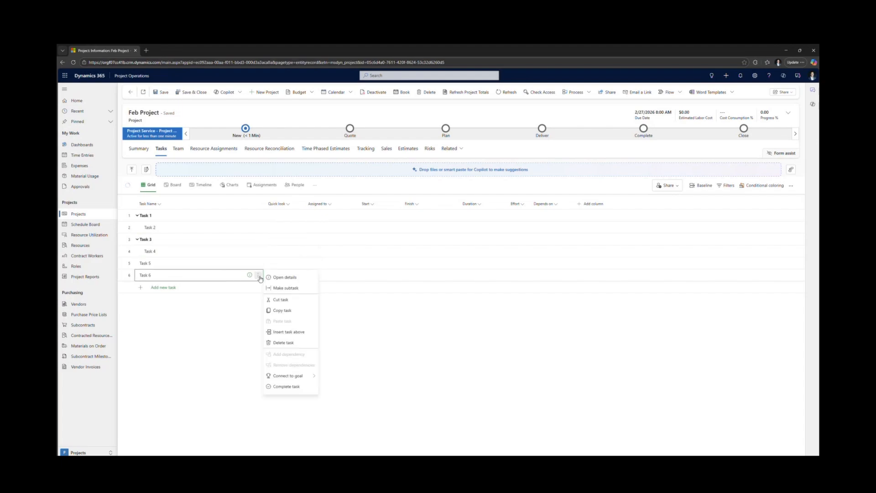
{"action": "left_click", "coordinate": [292, 288]}
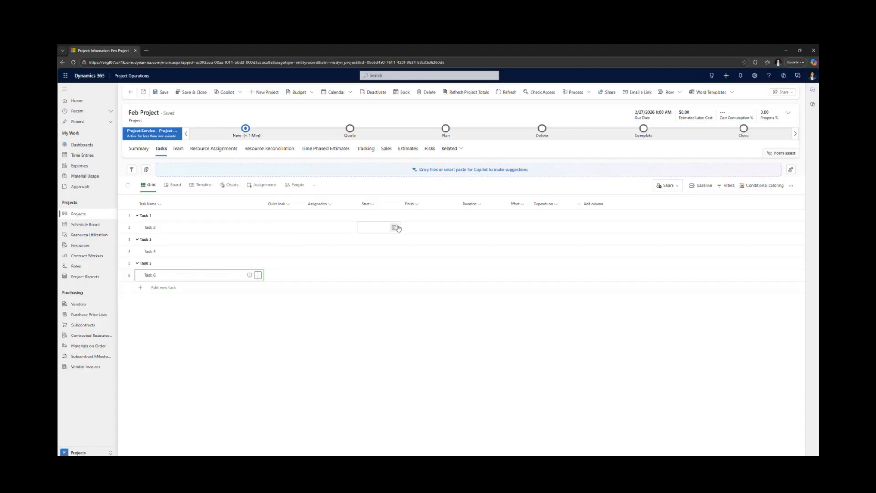
- Schedule Task 2 to start on 2/2/2026 and finish on 2/6/2026
{"action": "left_click", "coordinate": [396, 228]}
{"action": "left_click", "coordinate": [415, 244]}
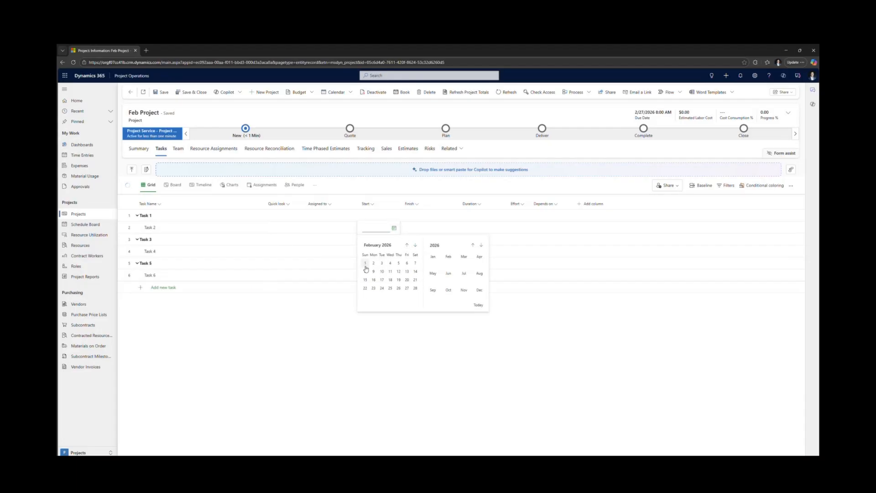
{"action": "left_click", "coordinate": [374, 266]}
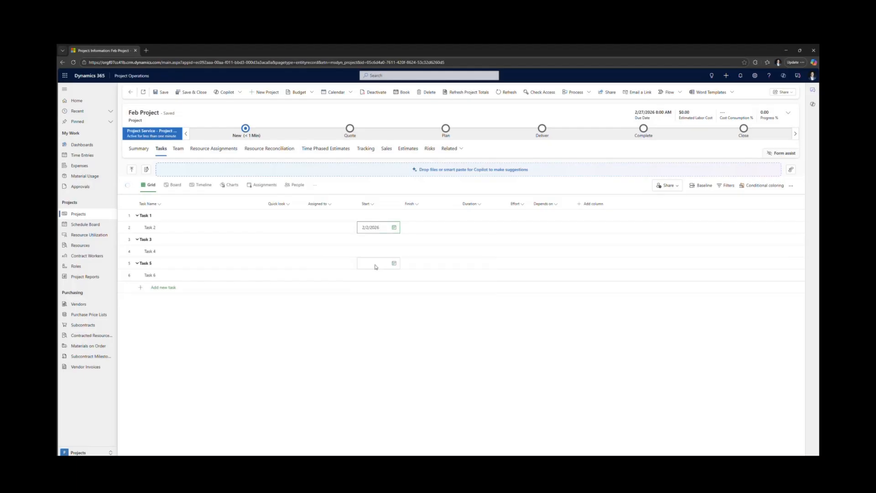
{"action": "left_click", "coordinate": [438, 229]}
{"action": "left_click", "coordinate": [438, 230]}
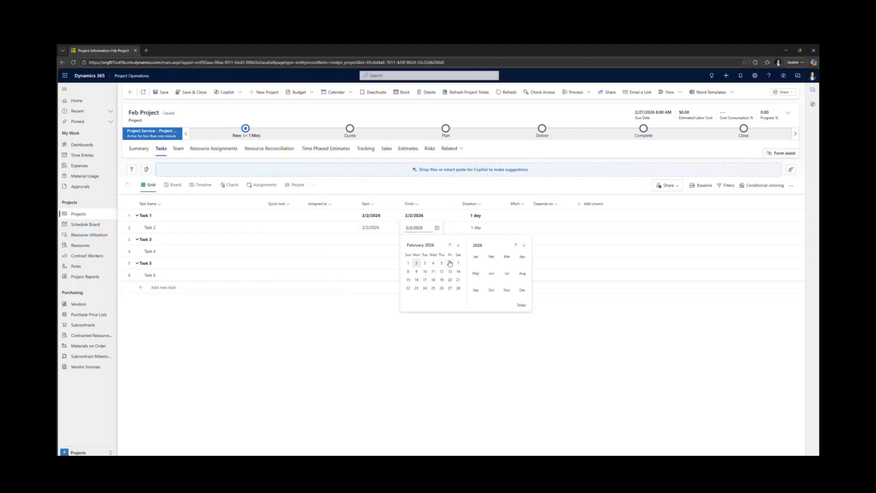
{"action": "left_click", "coordinate": [450, 262]}
- Set the start date of Task 3 to 2/9/2026 and the finish date of its subtask Task 4 to 2/13/2026
{"action": "left_click", "coordinate": [394, 241]}
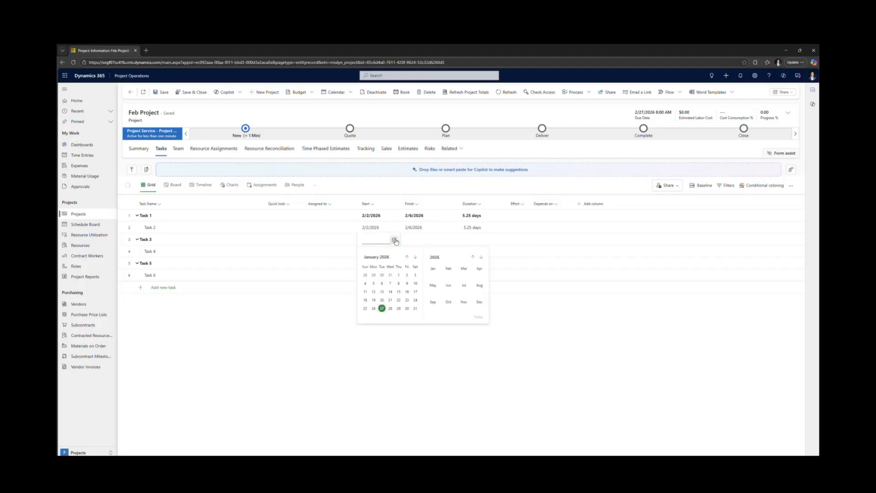
{"action": "left_click", "coordinate": [415, 258]}
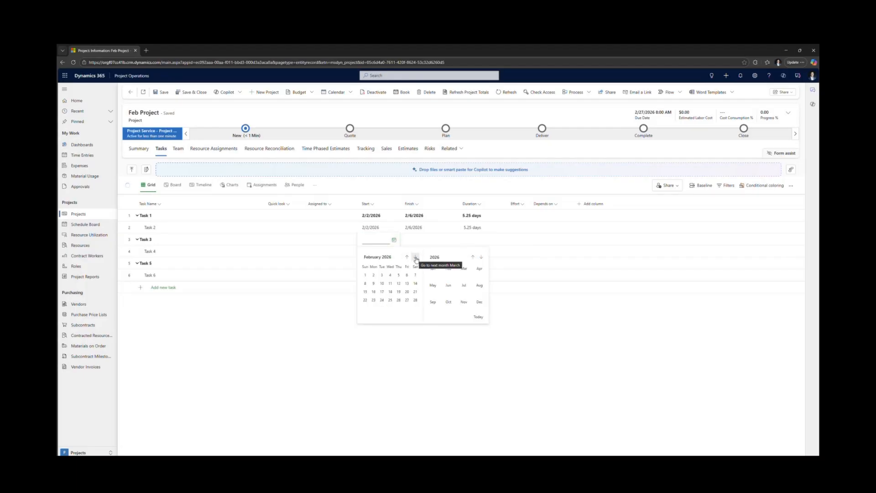
{"action": "left_click", "coordinate": [374, 284]}
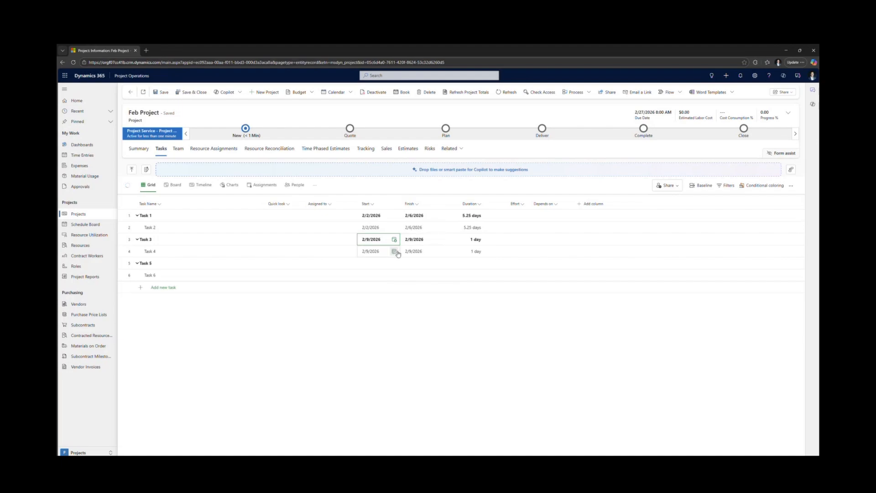
{"action": "left_click", "coordinate": [437, 251]}
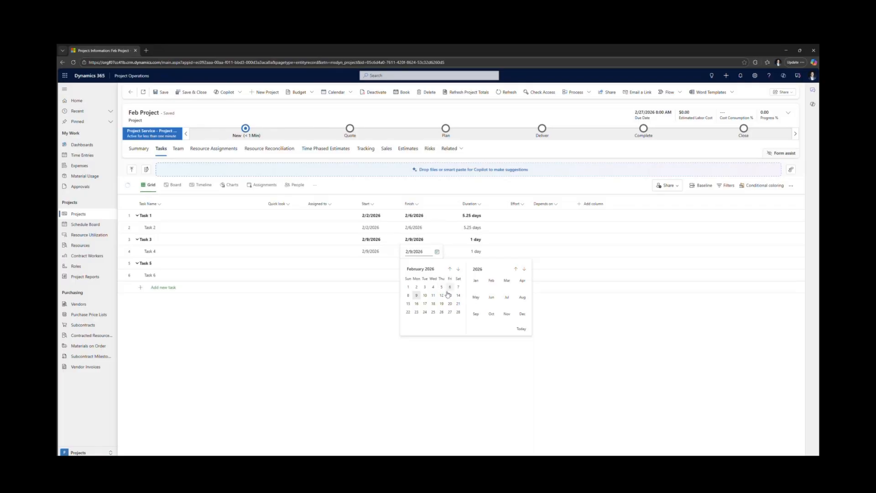
{"action": "left_click", "coordinate": [450, 295]}
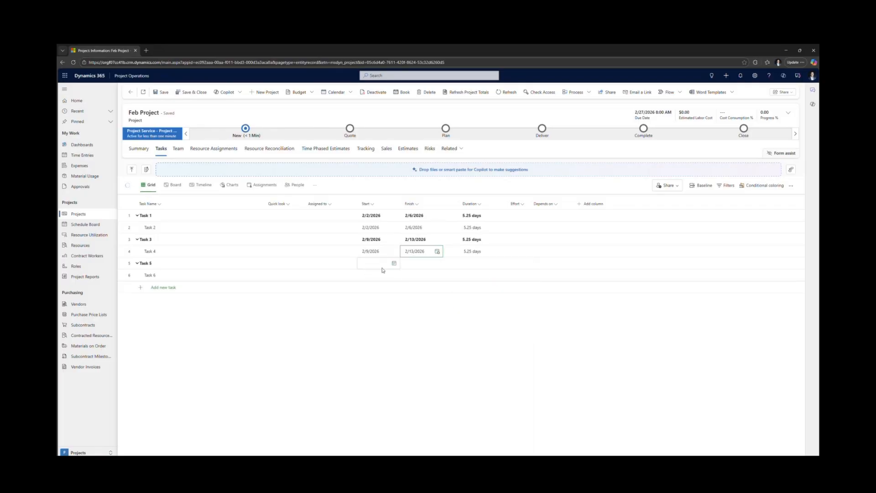
- Schedule Task 6 to start on 2/16/2026 and finish on 2/20/2026
{"action": "left_click", "coordinate": [393, 275]}
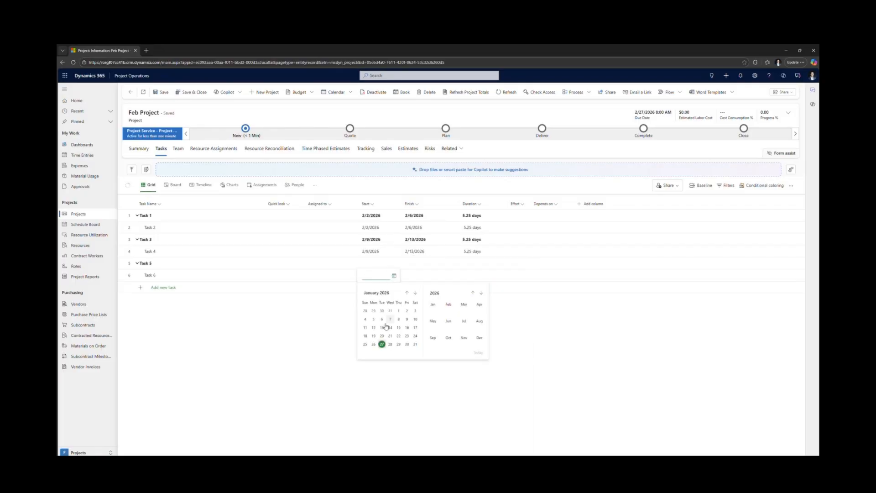
{"action": "left_click", "coordinate": [415, 292]}
{"action": "left_click", "coordinate": [373, 327]}
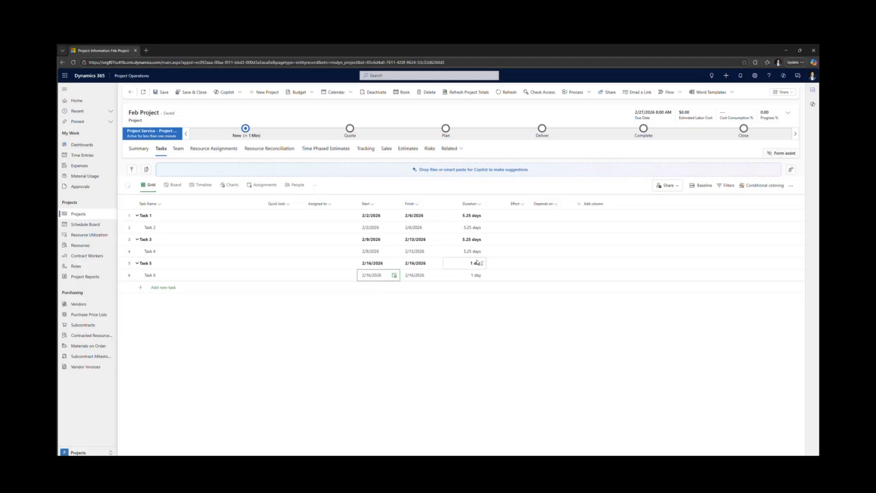
{"action": "left_click", "coordinate": [436, 276]}
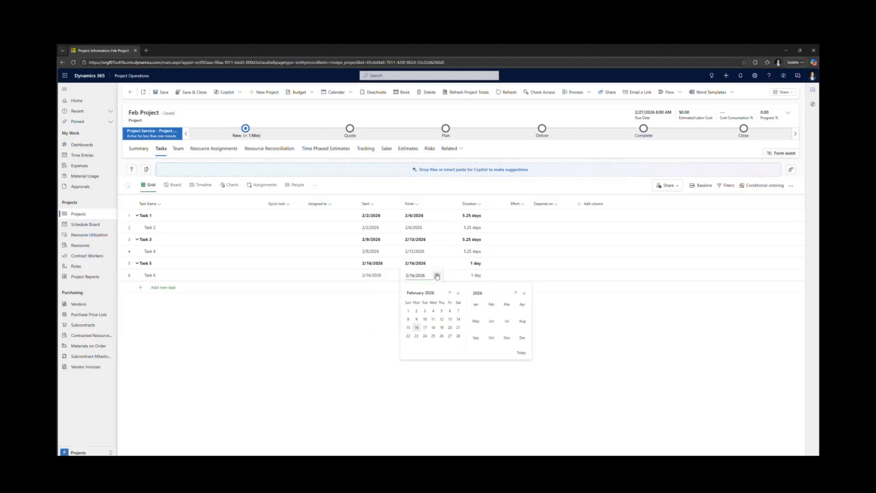
{"action": "left_click", "coordinate": [451, 332]}
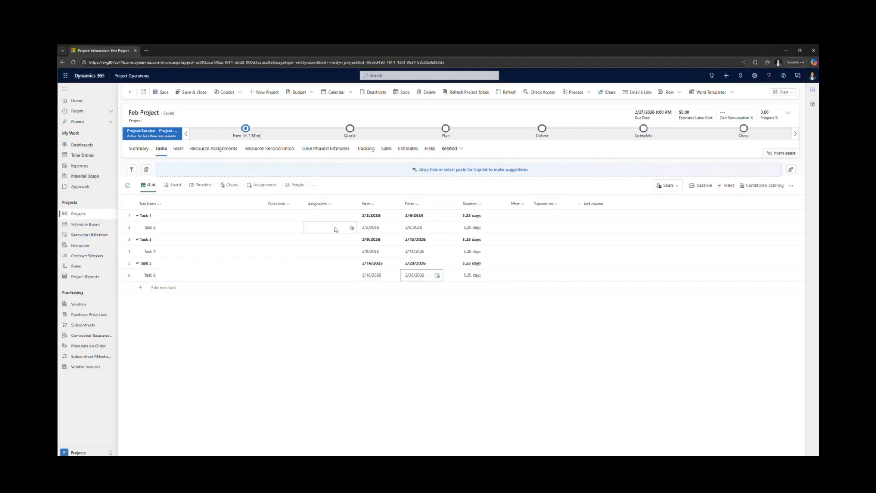
- Assign Task 2 to the Trial User resource
{"action": "left_click", "coordinate": [351, 214]}
{"action": "left_click", "coordinate": [350, 229]}
{"action": "left_click", "coordinate": [350, 228]}
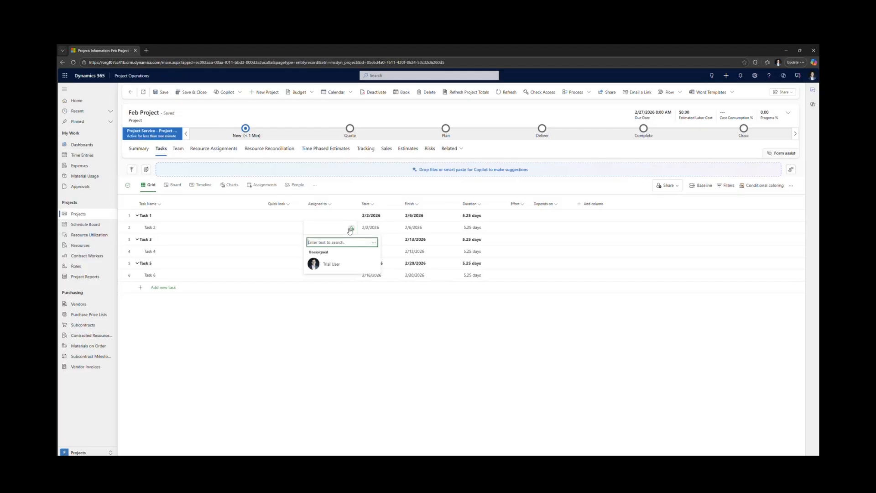
{"action": "left_click", "coordinate": [335, 266]}
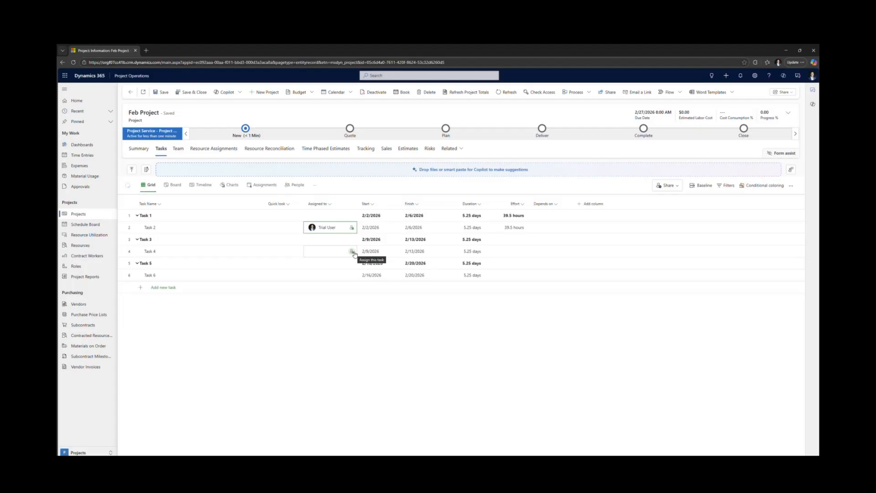
- Assign Task 4 to a new generic resource with Client Coordinator as both its position name and role
{"action": "left_click", "coordinate": [353, 252]}
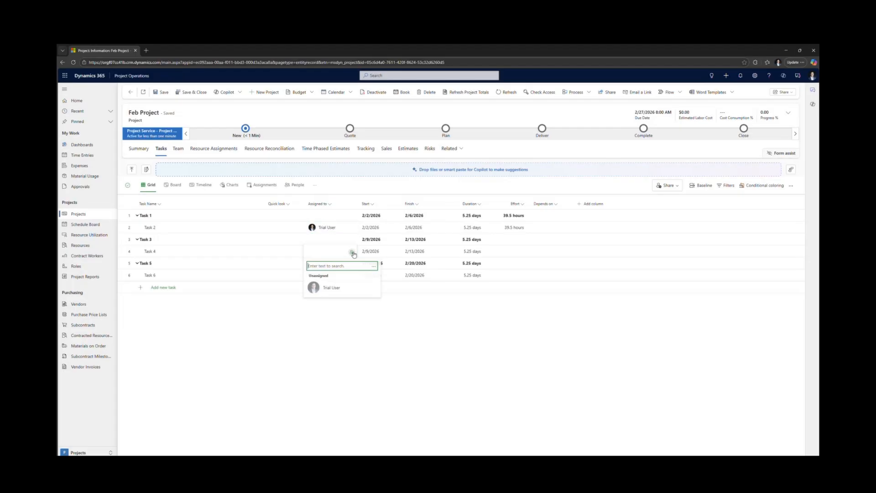
{"action": "left_click", "coordinate": [374, 266]}
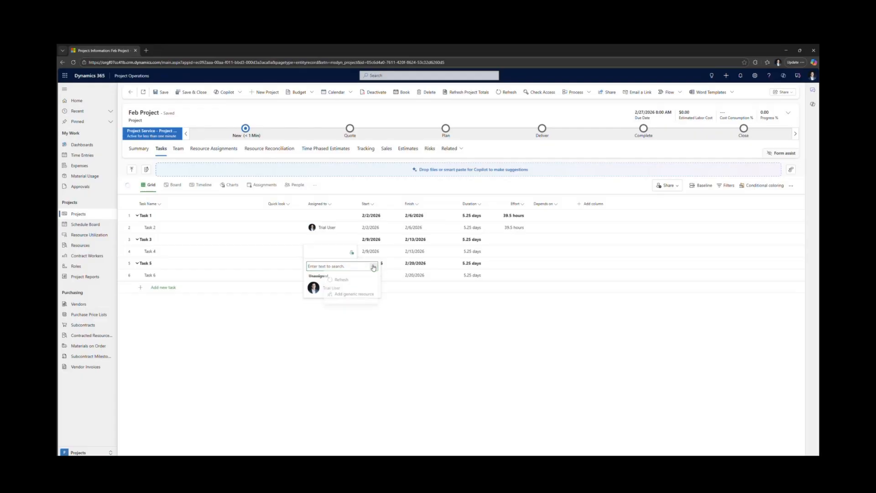
{"action": "left_click", "coordinate": [364, 296]}
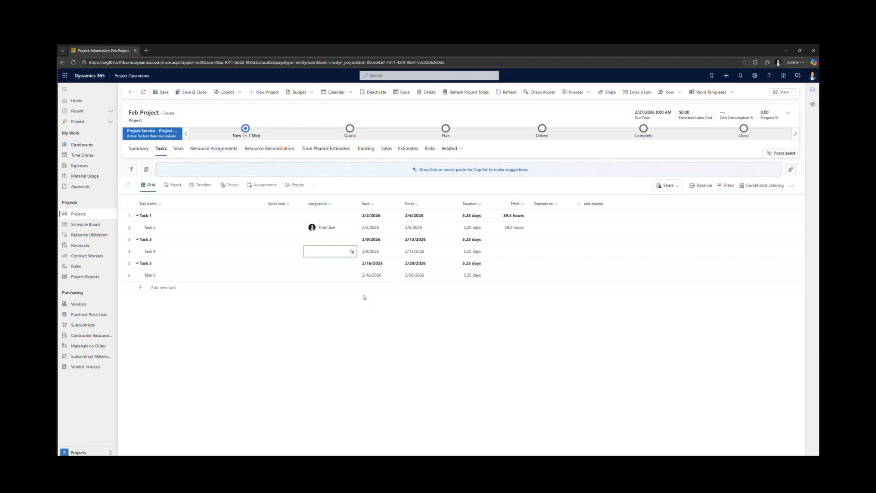
{"action": "left_click", "coordinate": [351, 252]}
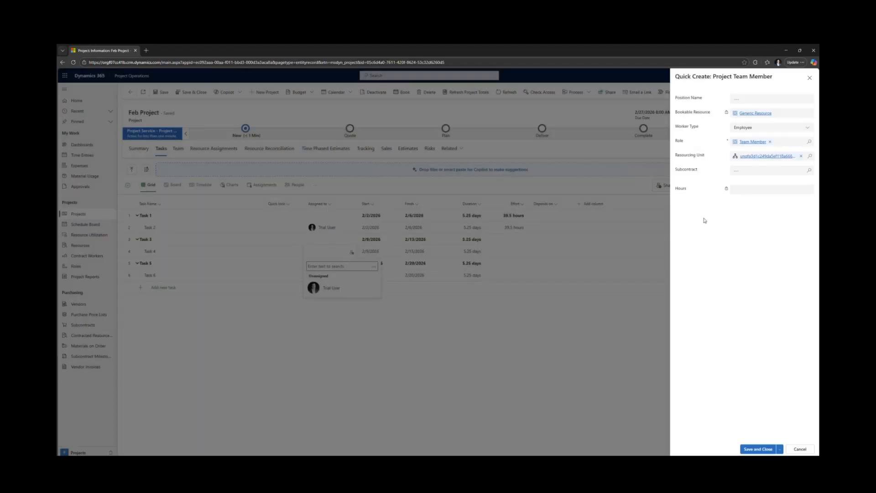
{"action": "left_click", "coordinate": [744, 100]}
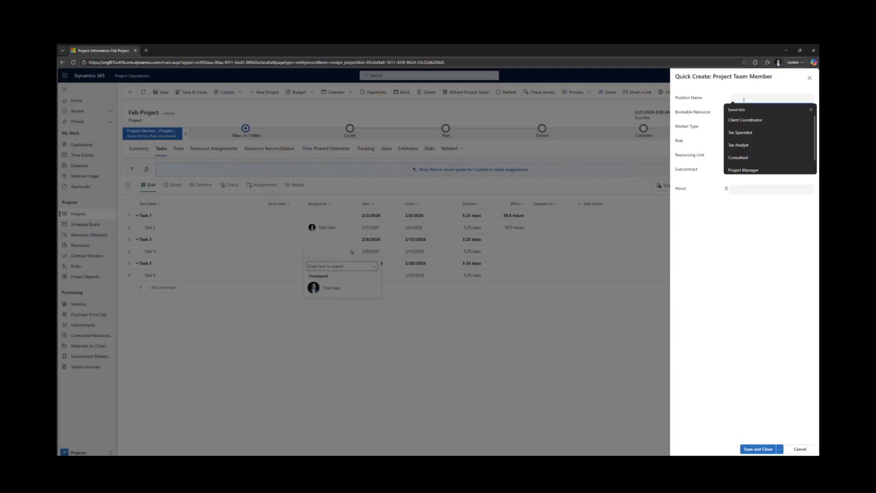
{"action": "left_click", "coordinate": [750, 120]}
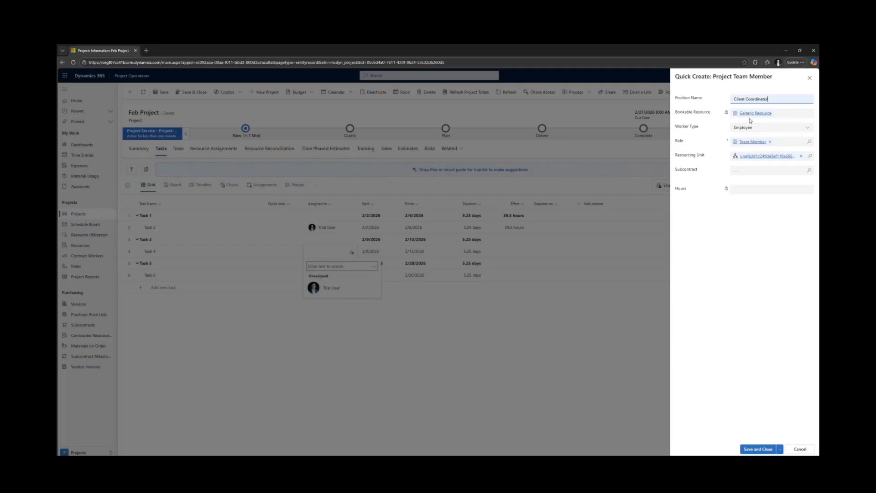
{"action": "left_click", "coordinate": [769, 141]}
{"action": "type", "text": "c"}
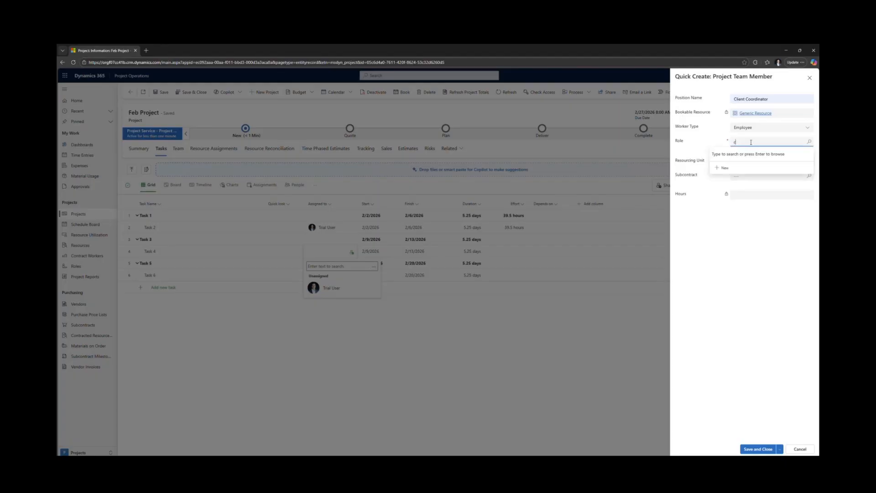
{"action": "type", "text": "lie"}
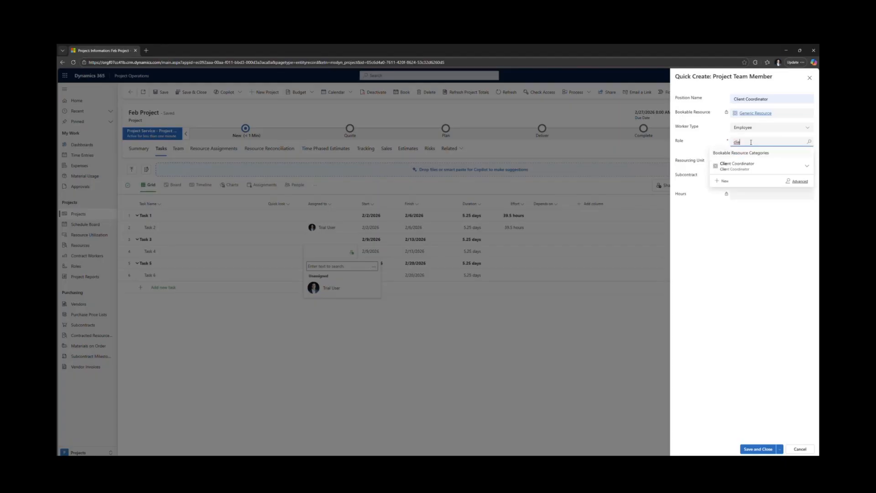
{"action": "left_click", "coordinate": [744, 165]}
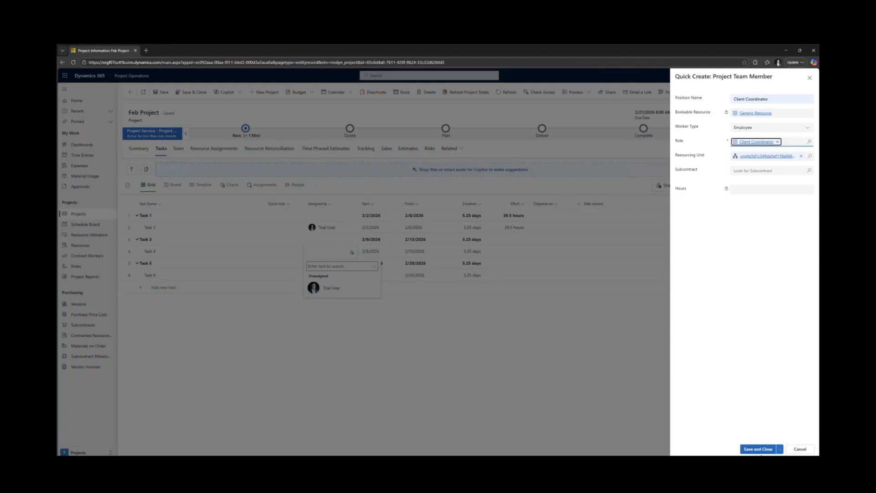
{"action": "left_click", "coordinate": [758, 449]}
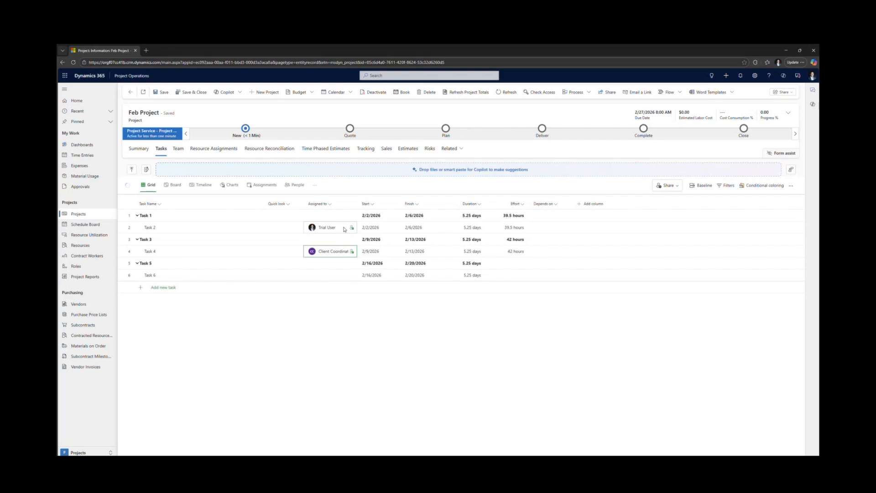
- Assign Task 6 to a new generic resource with Tax Analyst as both its position name and role
{"action": "left_click", "coordinate": [351, 276]}
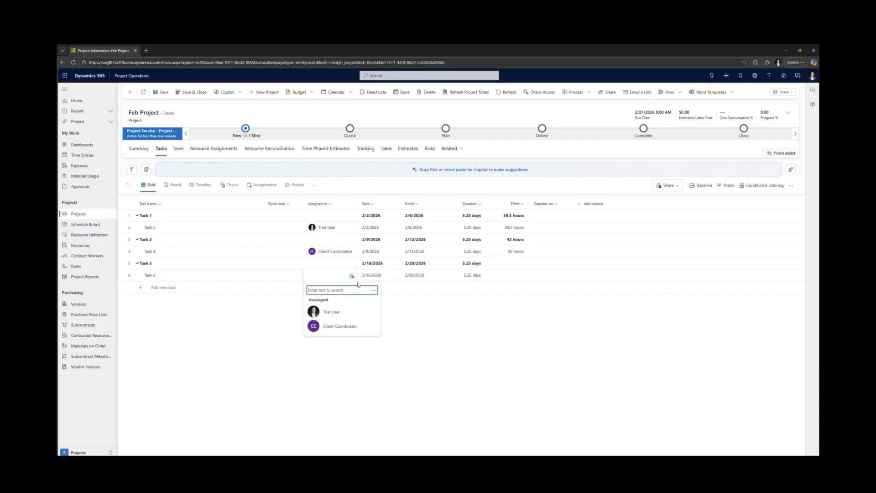
{"action": "left_click", "coordinate": [374, 290]}
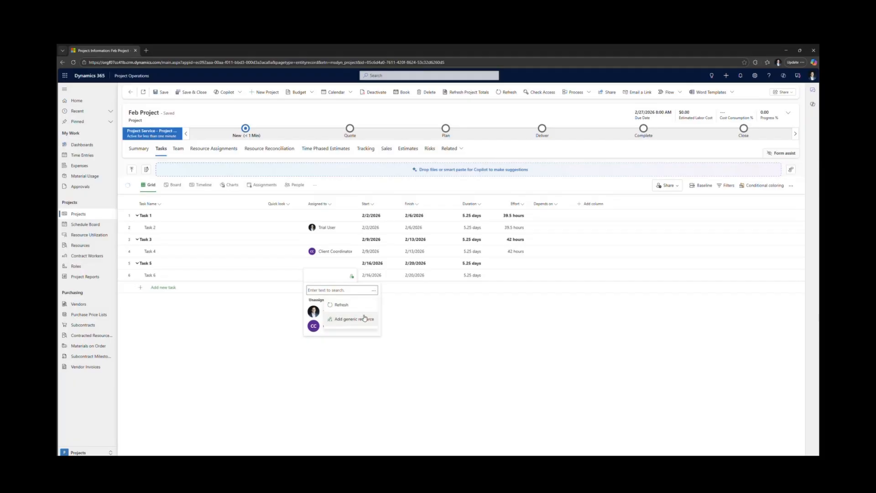
{"action": "left_click", "coordinate": [365, 318]}
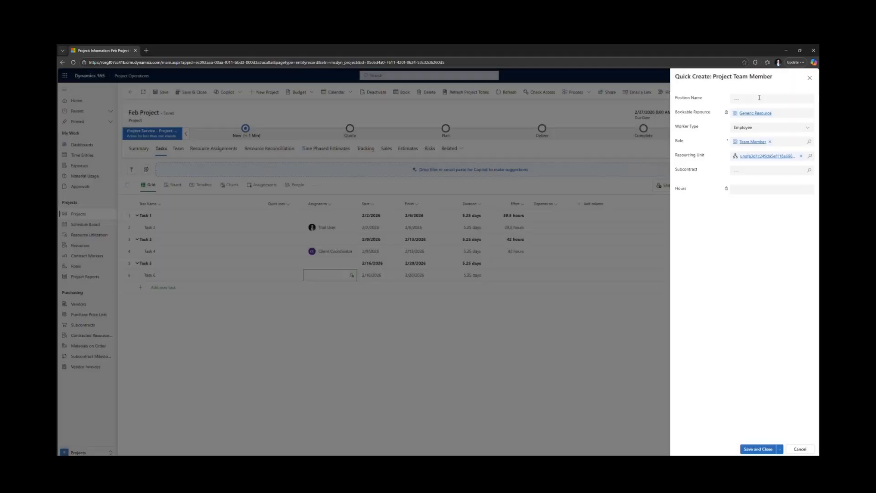
{"action": "left_click", "coordinate": [759, 97]}
{"action": "type", "text": "ta"}
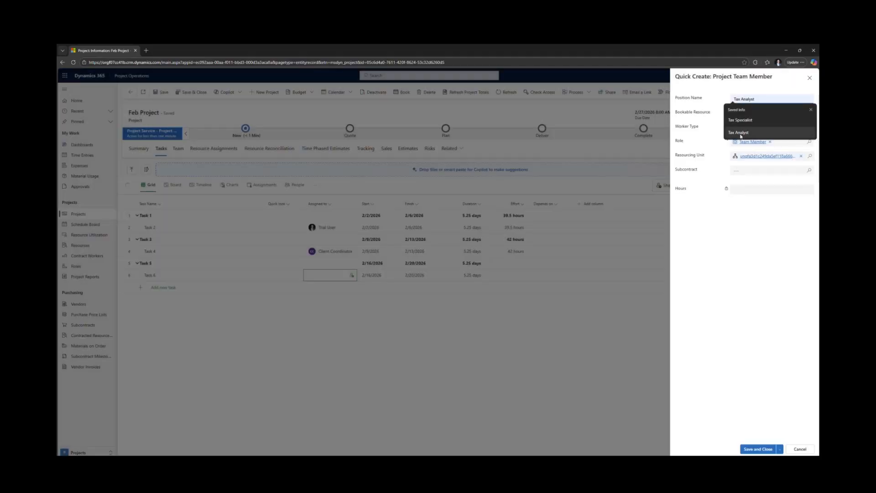
{"action": "left_click", "coordinate": [739, 132]}
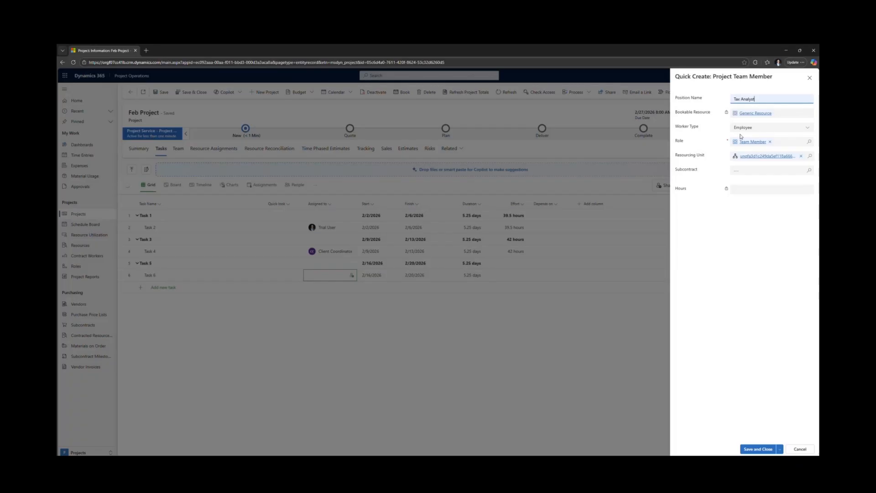
{"action": "left_click", "coordinate": [770, 142]}
{"action": "type", "text": "tax"}
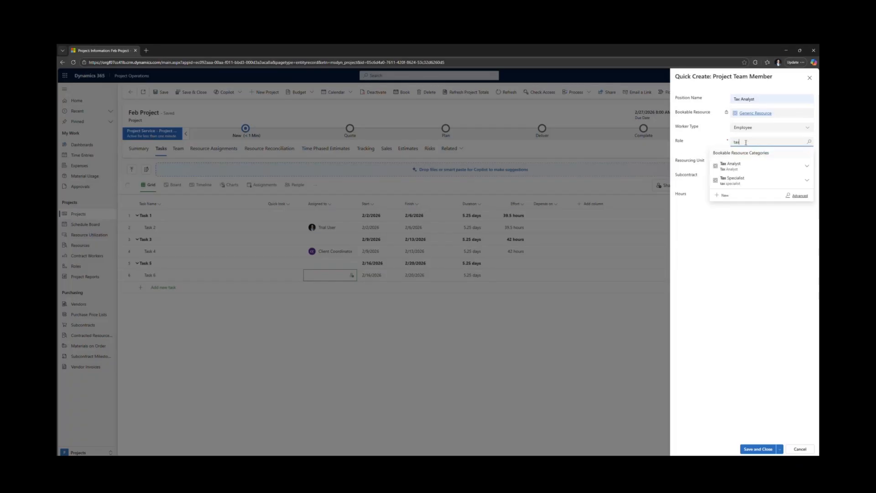
{"action": "left_click", "coordinate": [742, 167]}
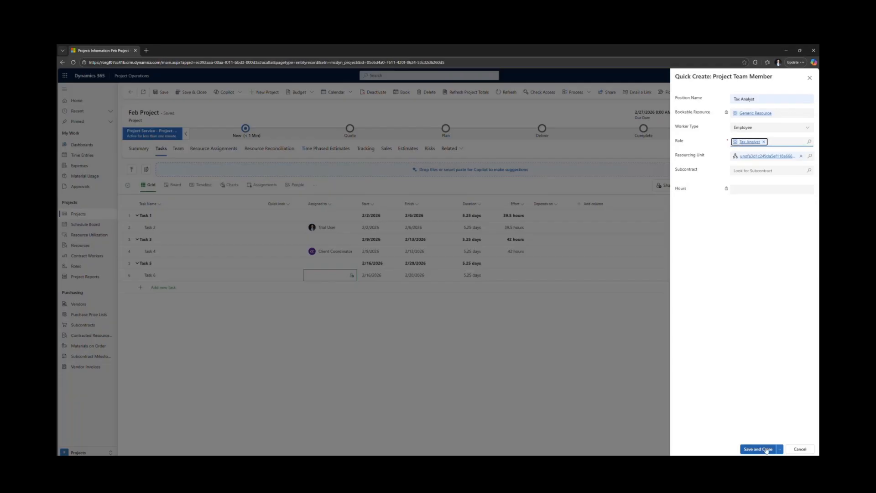
{"action": "left_click", "coordinate": [758, 449]}
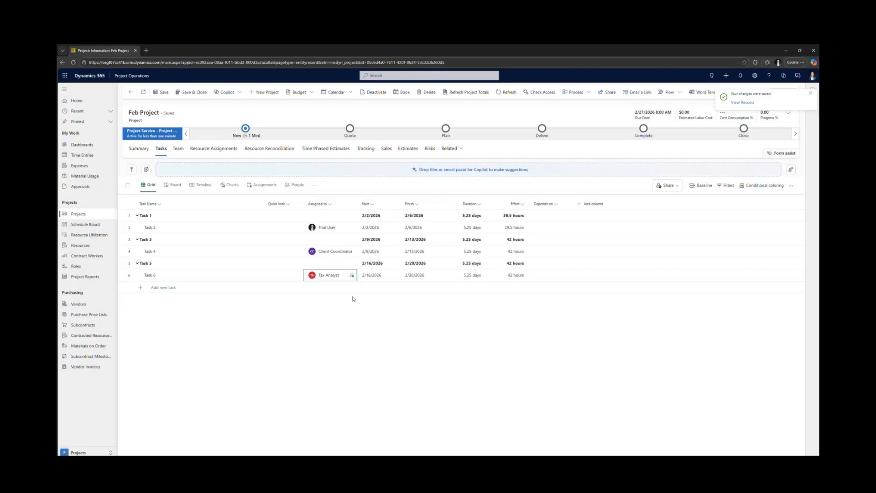
- Review the project's team members, its time-phased cost estimates and the estimates in the project summary
{"action": "left_click", "coordinate": [178, 149]}
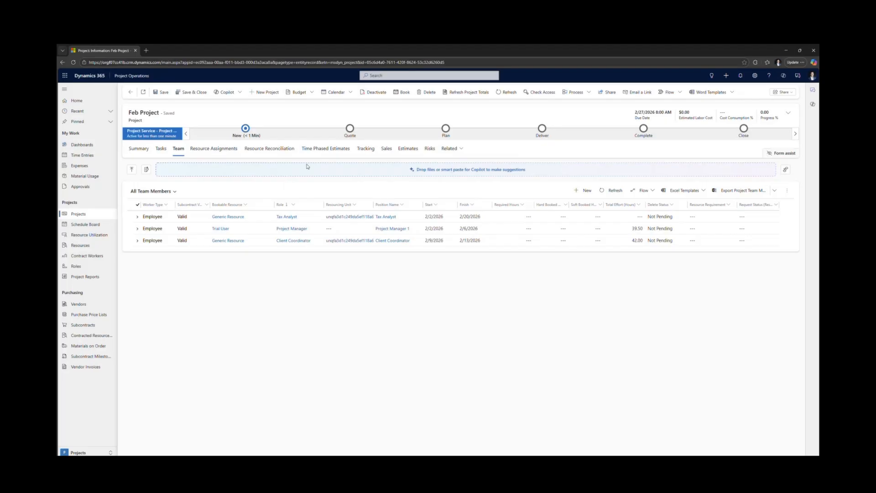
{"action": "left_click", "coordinate": [321, 149]}
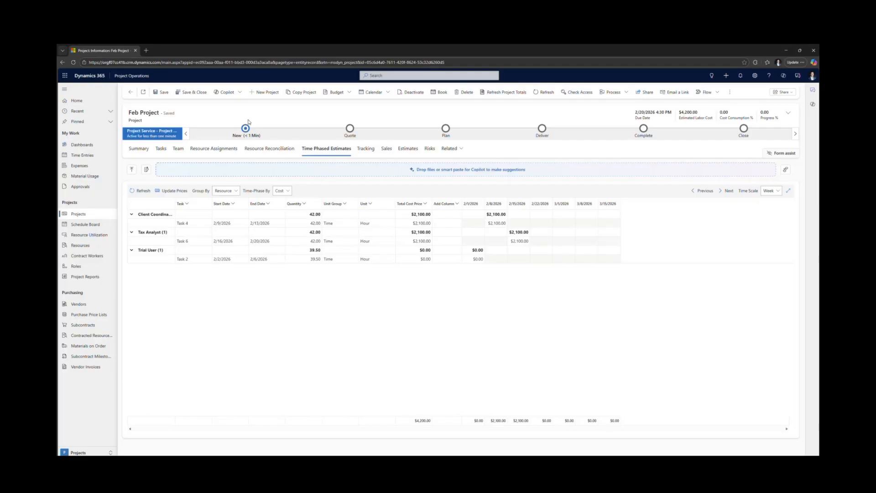
{"action": "left_click", "coordinate": [139, 149]}
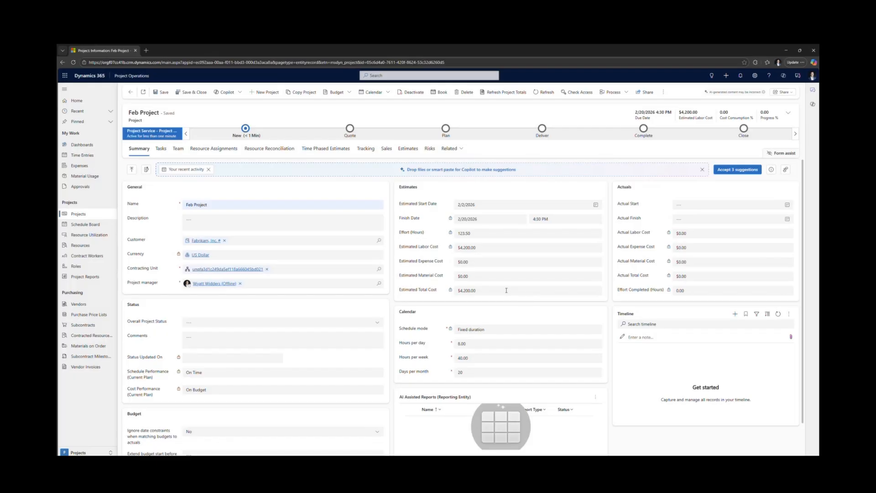
- Generate a resource requirement for the Tax Analyst team member of the project
{"action": "left_click", "coordinate": [179, 149]}
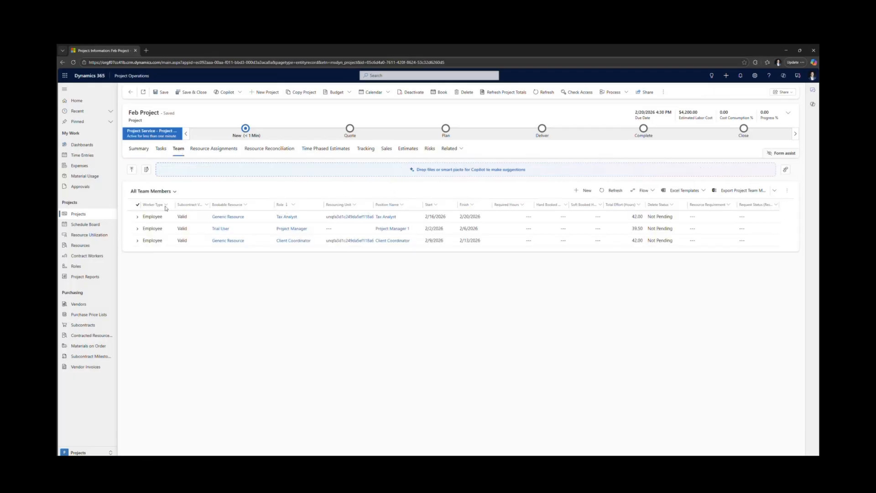
{"action": "left_click", "coordinate": [137, 217]}
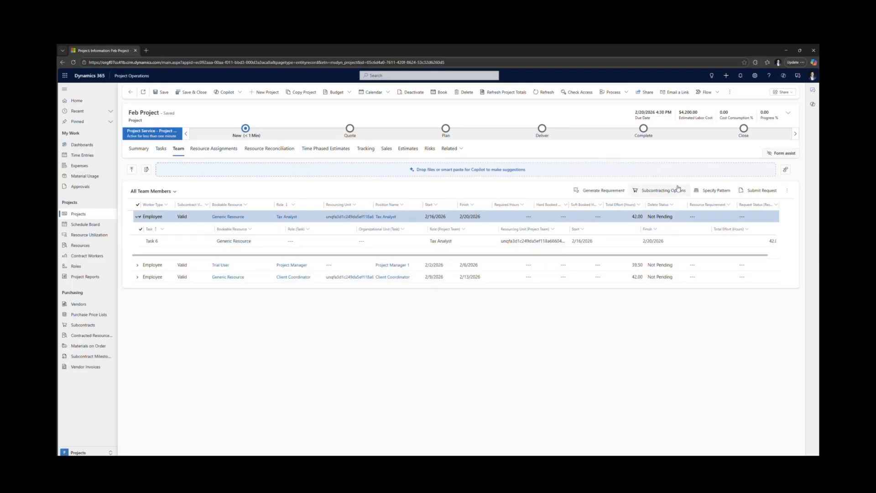
{"action": "left_click", "coordinate": [603, 191]}
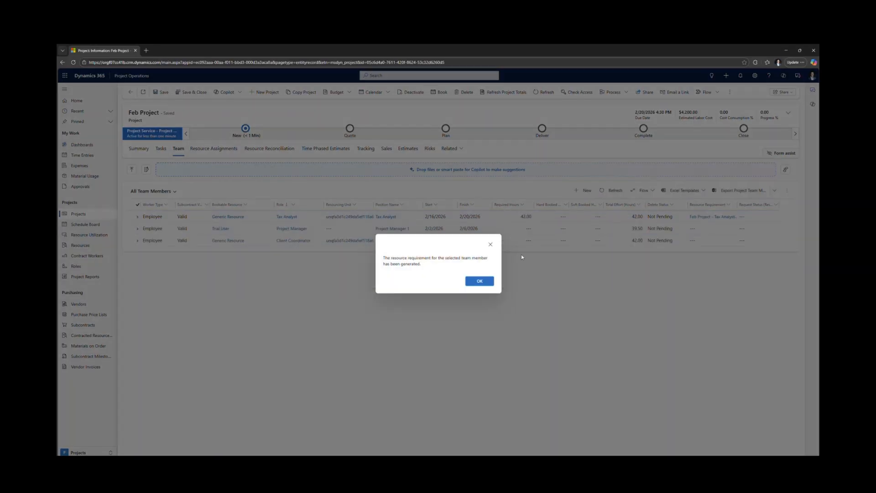
{"action": "left_click", "coordinate": [479, 280]}
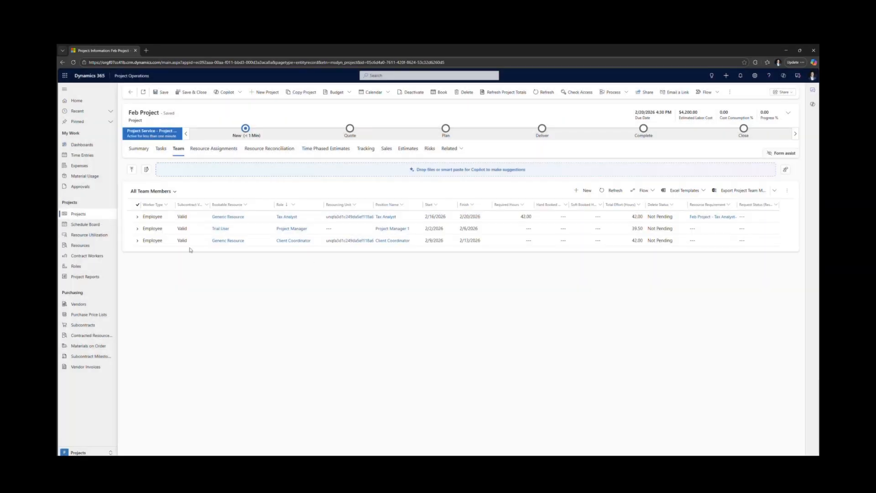
- Generate a resource requirement for the Client Coordinator team member
{"action": "left_click", "coordinate": [137, 240]}
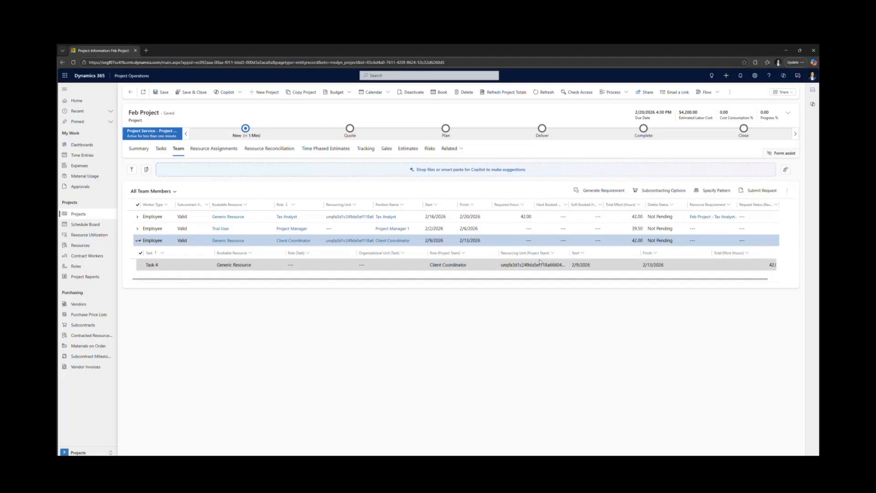
{"action": "left_click", "coordinate": [600, 193]}
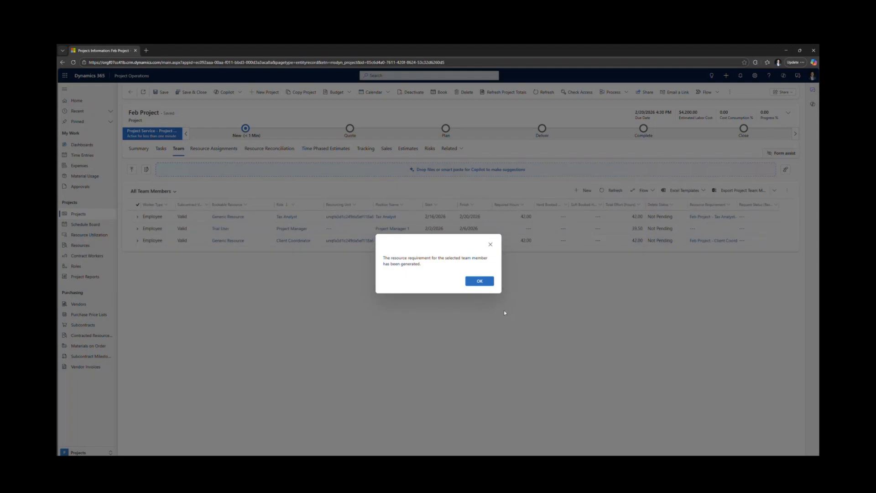
{"action": "left_click", "coordinate": [478, 281]}
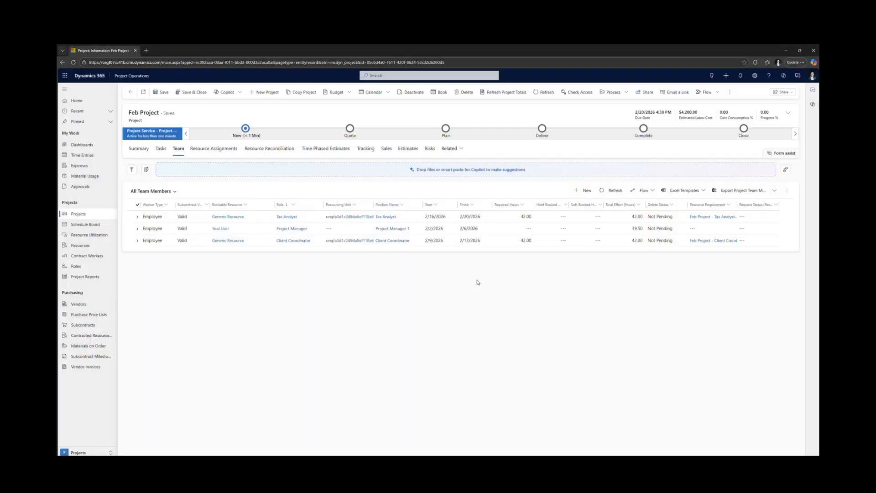
- Open the Feb Project - Client Coordinator resource requirement and bring up the schedule board for booking it
{"action": "left_click", "coordinate": [140, 218]}
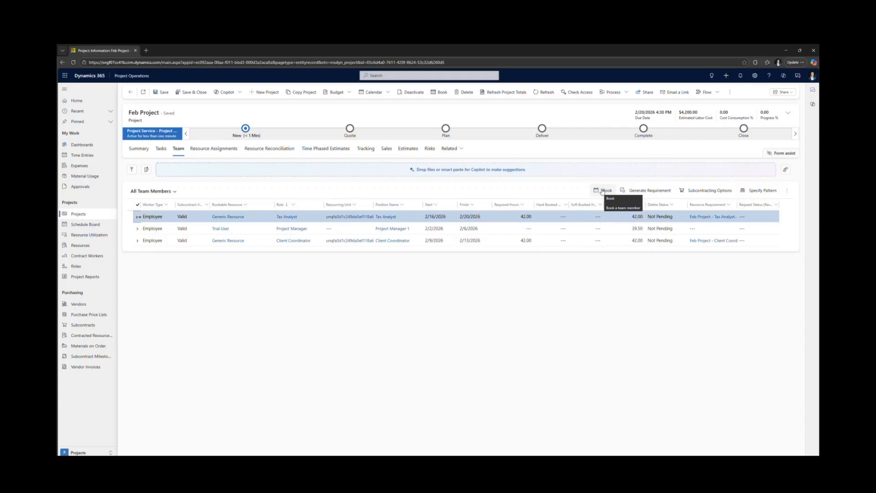
{"action": "left_click", "coordinate": [85, 453]}
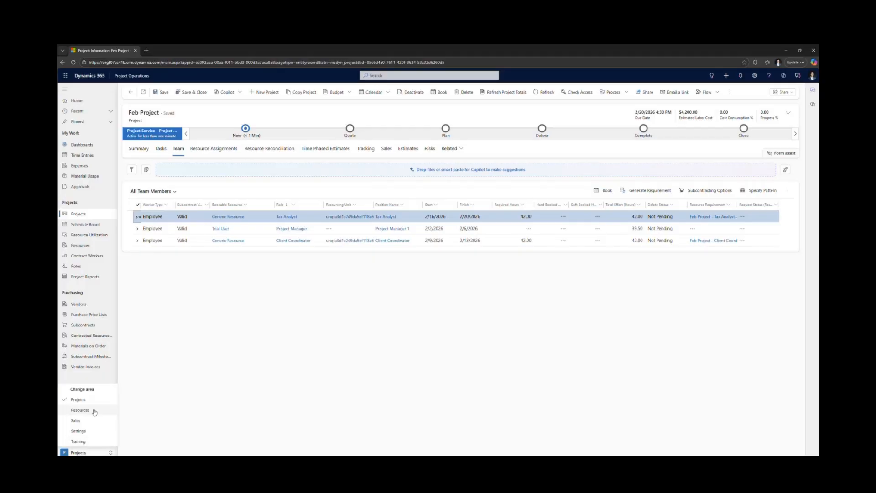
{"action": "left_click", "coordinate": [80, 410]}
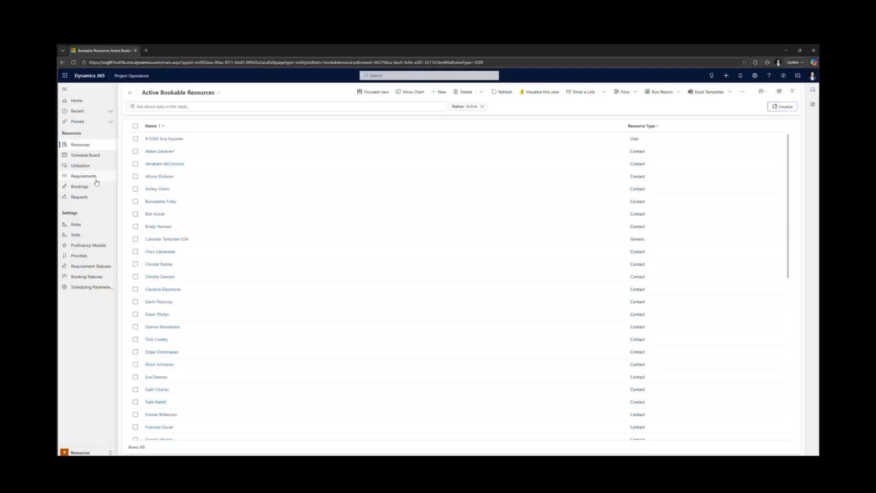
{"action": "left_click", "coordinate": [96, 178]}
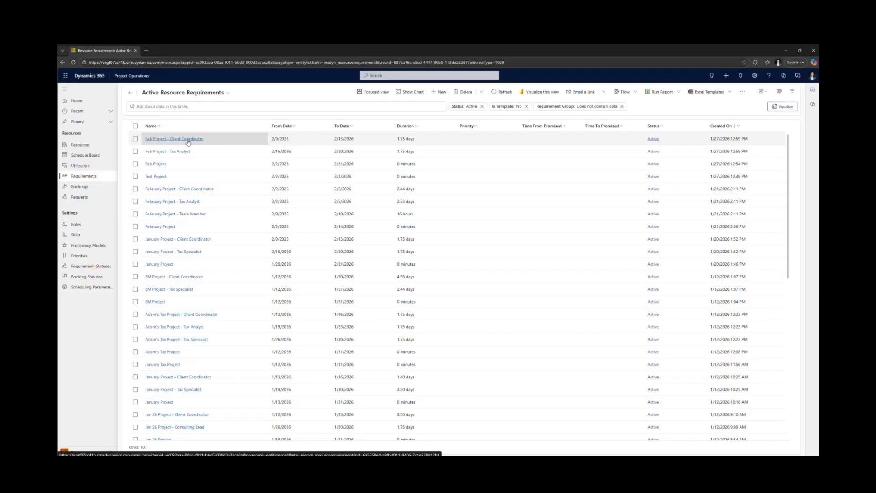
{"action": "left_click", "coordinate": [181, 140]}
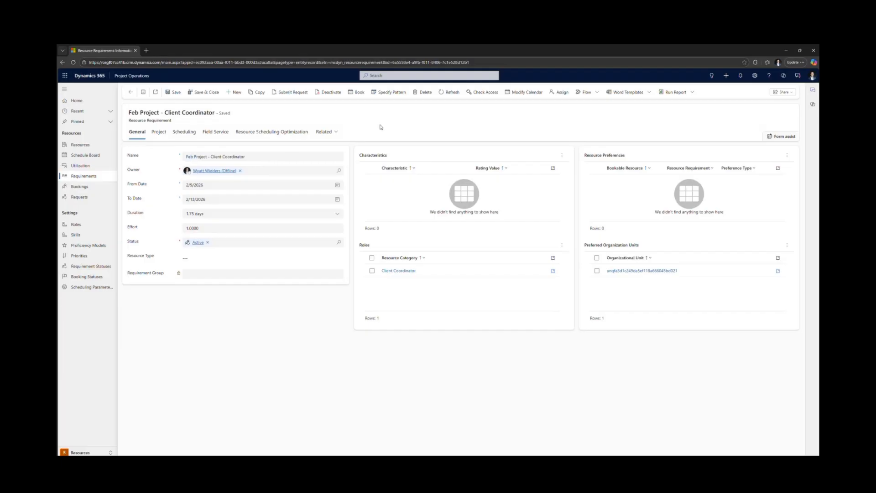
{"action": "left_click", "coordinate": [357, 93]}
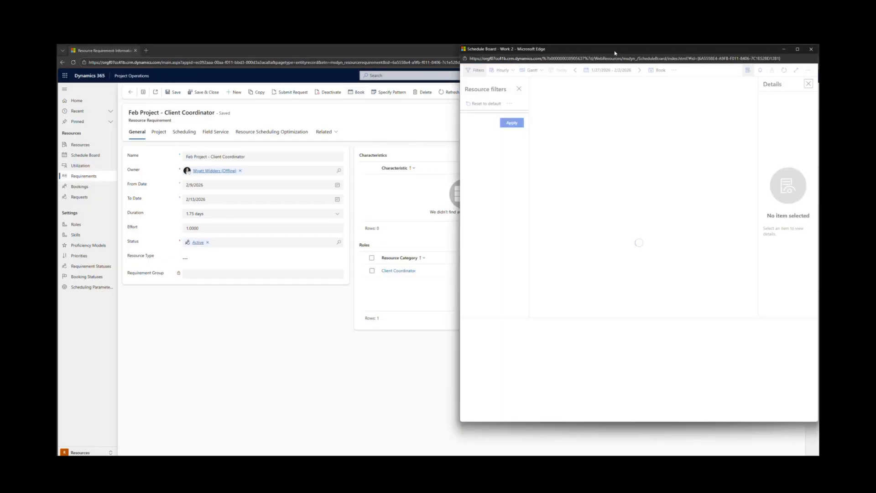
{"action": "left_click_drag", "start_coordinate": [615, 52], "coordinate": [491, 72]}
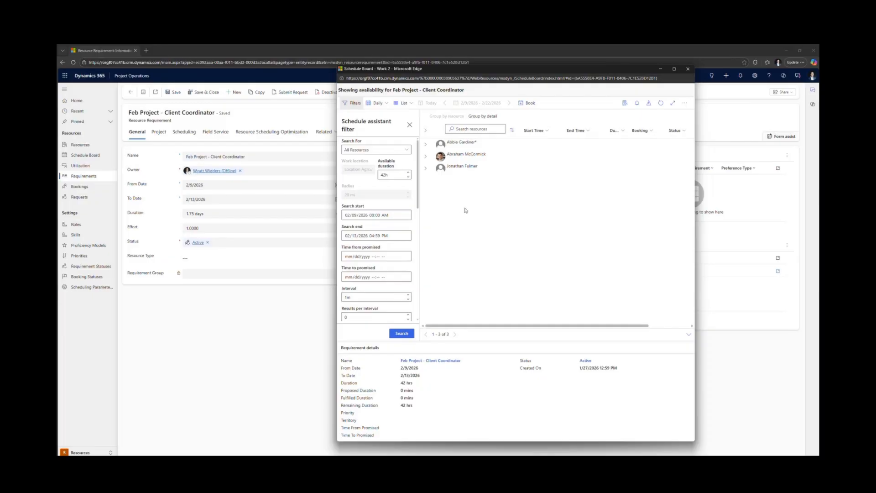
- Book the second available resource for the Client Coordinator requirement with Hard status, allowing double-booking if needed
{"action": "left_click", "coordinate": [458, 155]}
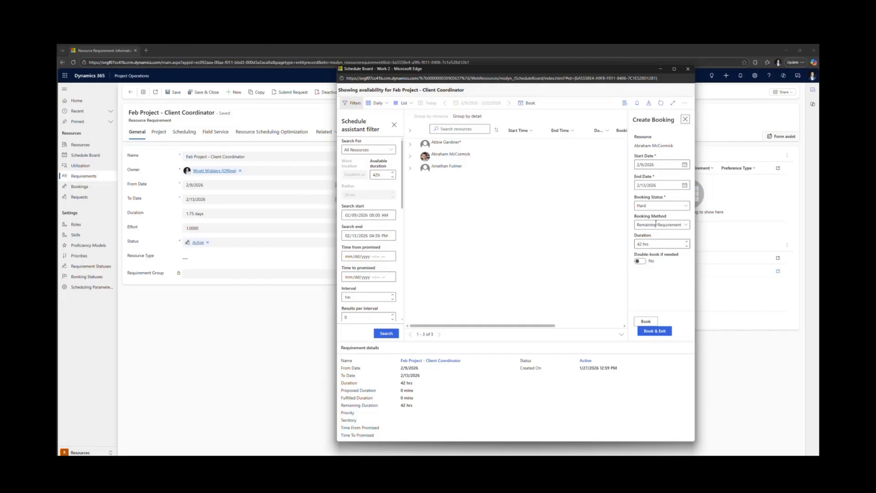
{"action": "left_click", "coordinate": [687, 207]}
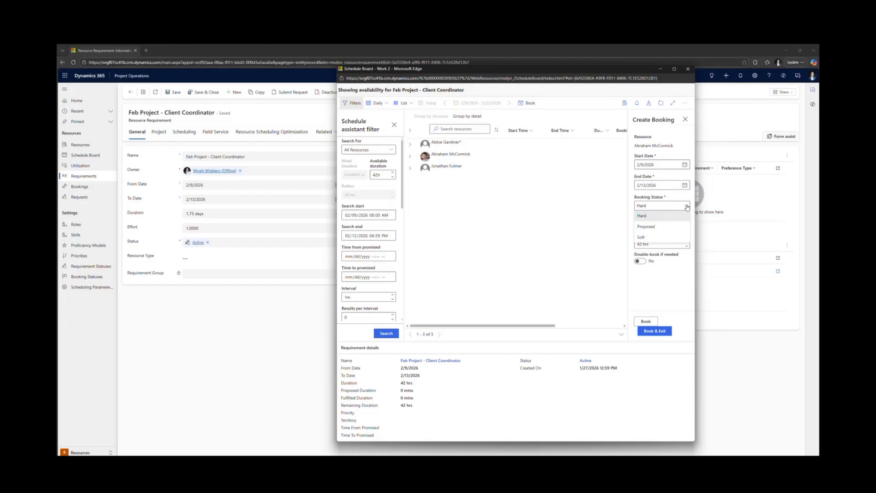
{"action": "left_click", "coordinate": [687, 207]}
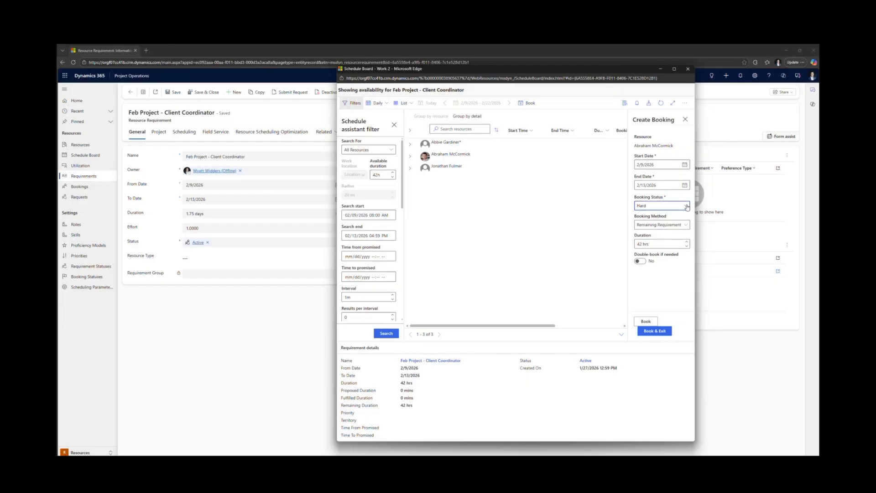
{"action": "left_click", "coordinate": [643, 264]}
{"action": "left_click", "coordinate": [661, 331]}
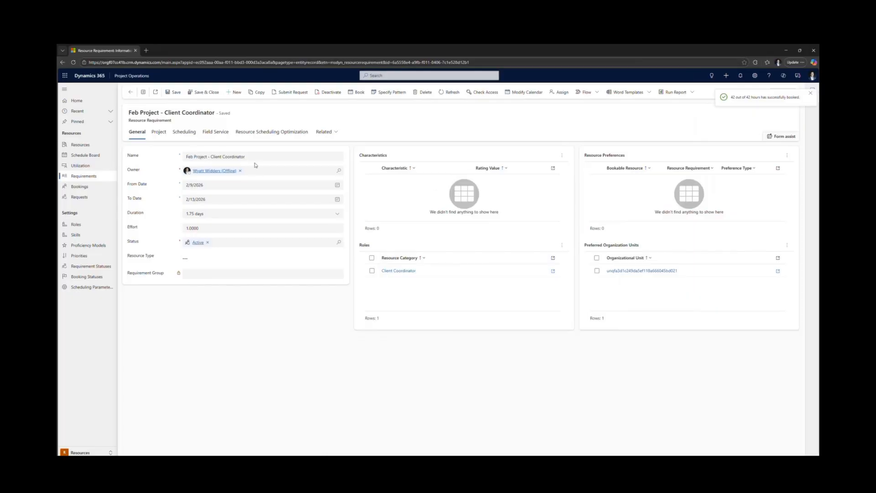
- Book the first available resource for the Feb Project - Tax Analyst requirement with Hard status, allowing double-booking if needed
{"action": "left_click", "coordinate": [132, 91]}
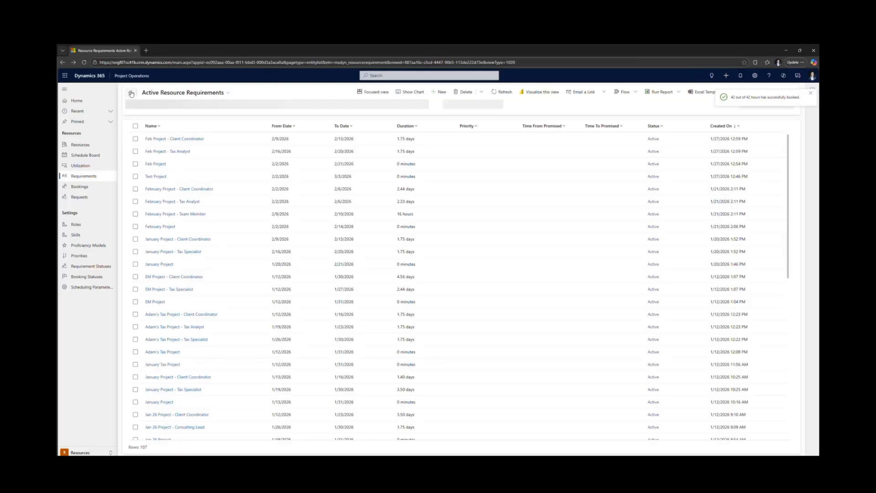
{"action": "left_click", "coordinate": [166, 151]}
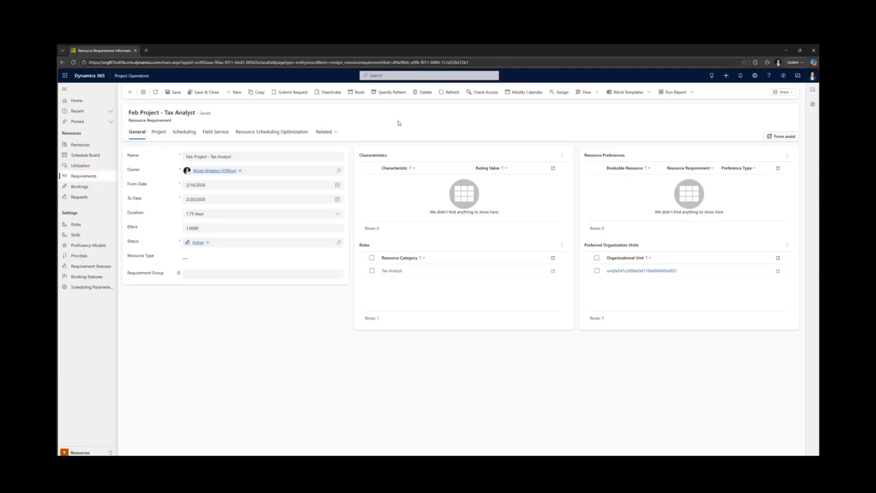
{"action": "left_click", "coordinate": [353, 93]}
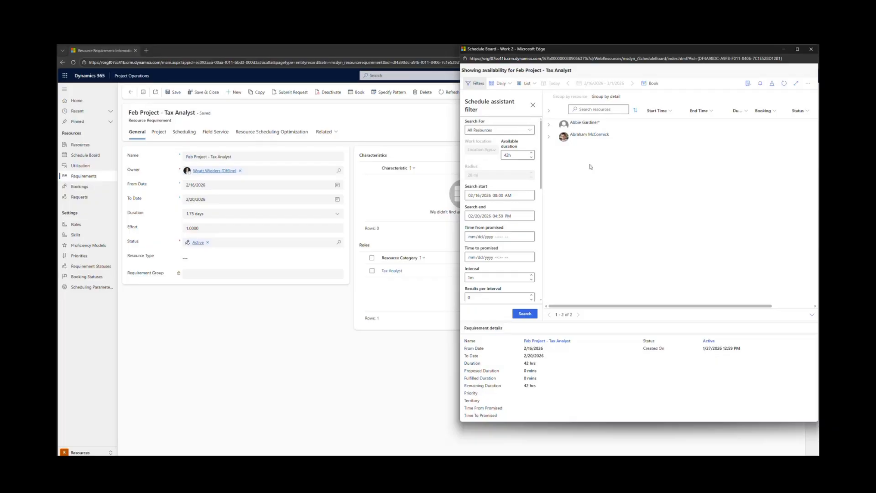
{"action": "left_click", "coordinate": [586, 124]}
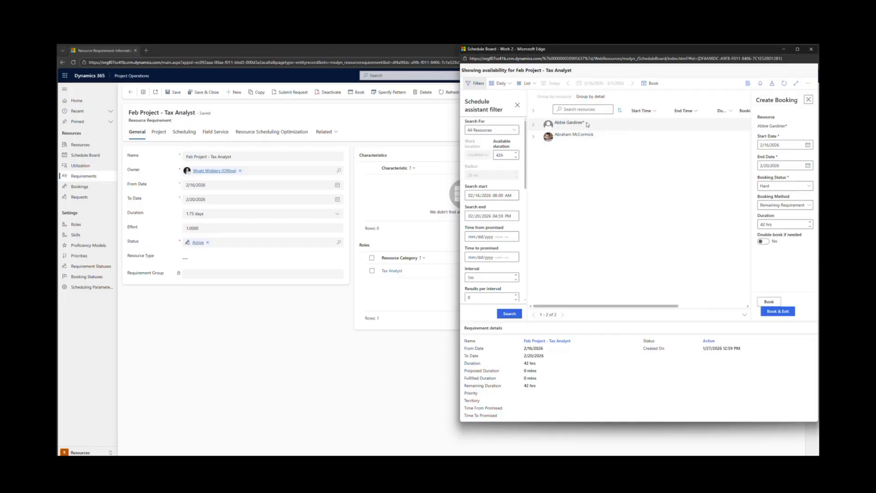
{"action": "left_click", "coordinate": [762, 242]}
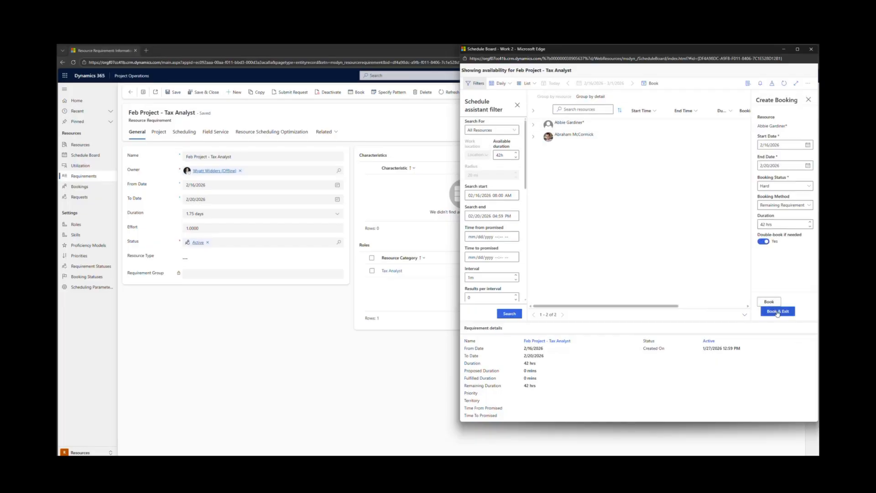
{"action": "left_click", "coordinate": [777, 310]}
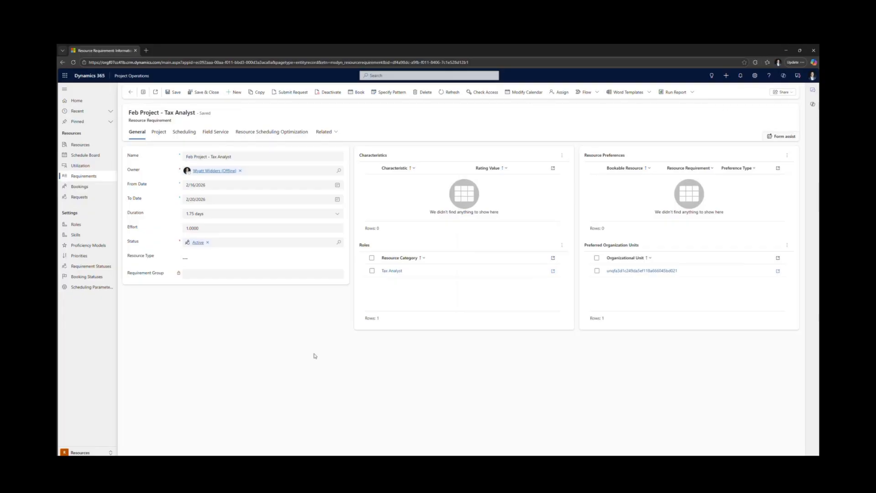
- Reopen Feb Project from the active projects and review the booked resources in its team
{"action": "left_click", "coordinate": [84, 453]}
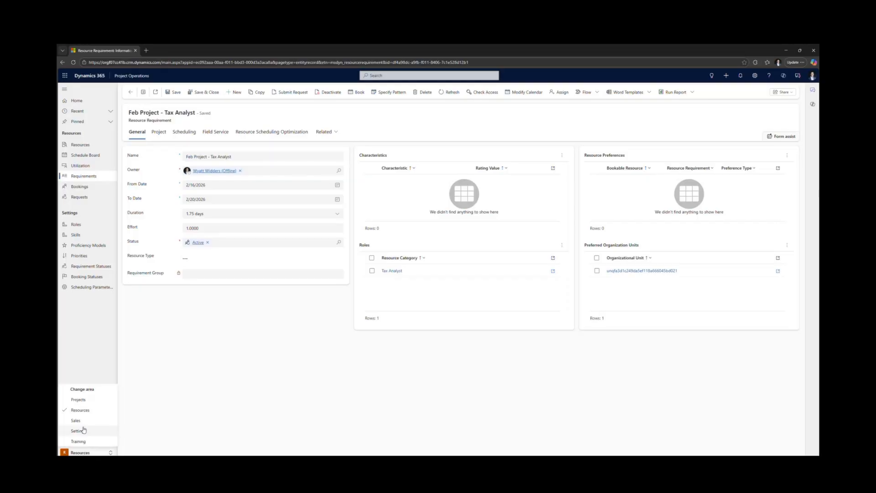
{"action": "left_click", "coordinate": [78, 399]}
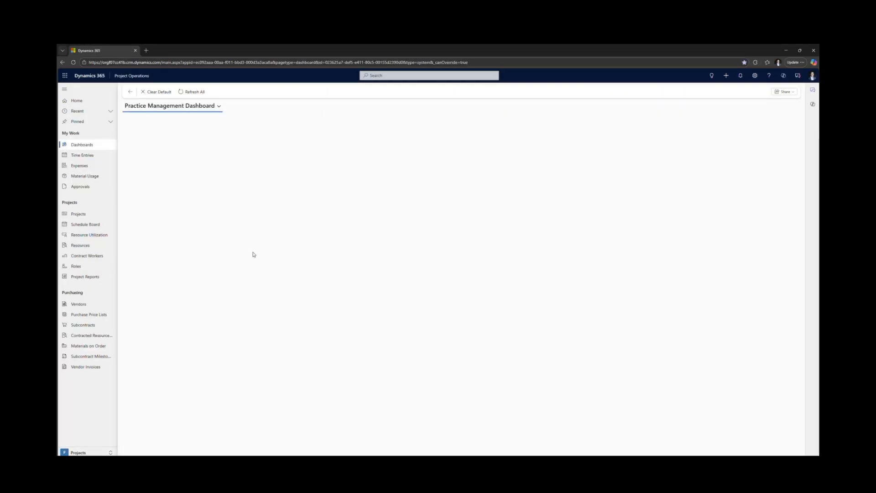
{"action": "left_click", "coordinate": [79, 214]}
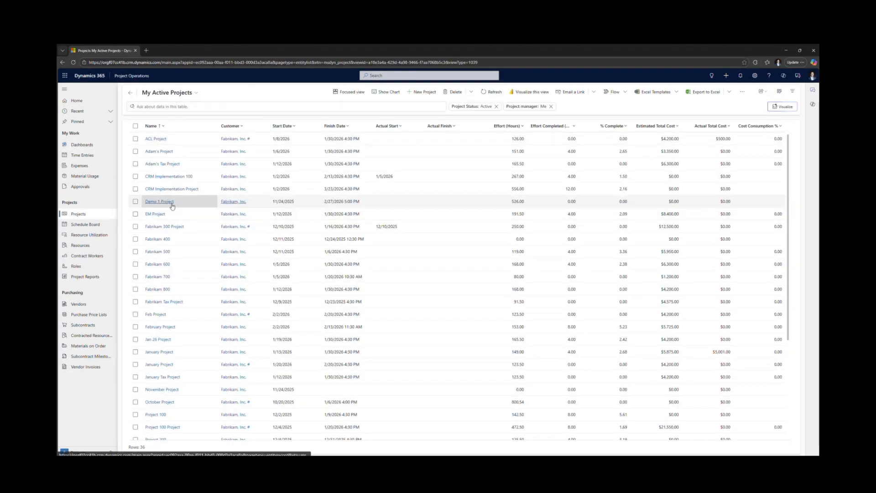
{"action": "scroll", "coordinate": [164, 228], "scroll_direction": "down", "scroll_amount": 1}
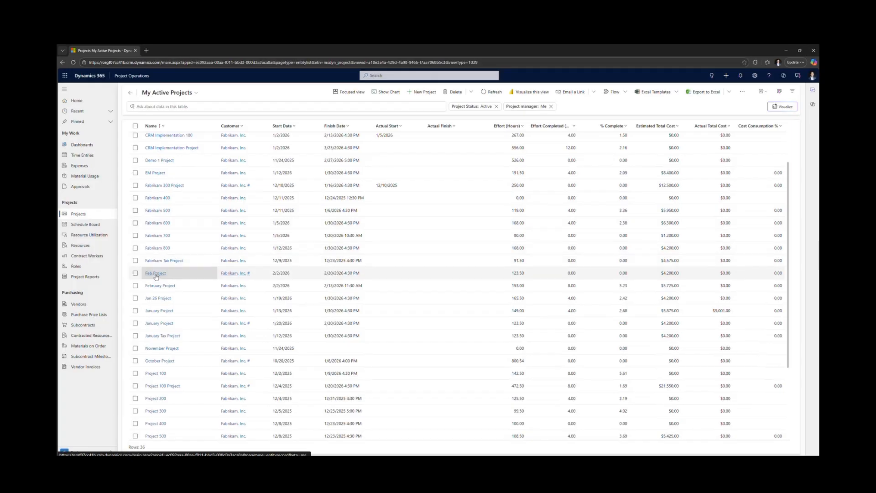
{"action": "left_click", "coordinate": [156, 273]}
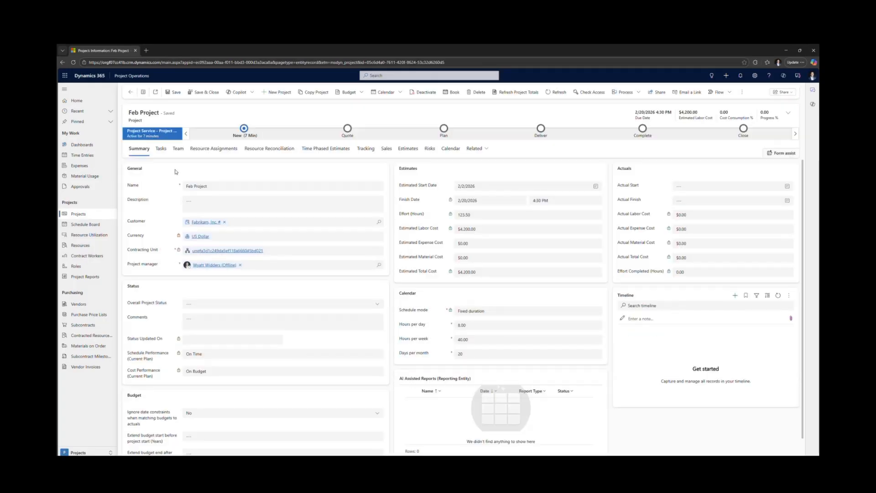
{"action": "left_click", "coordinate": [178, 148]}
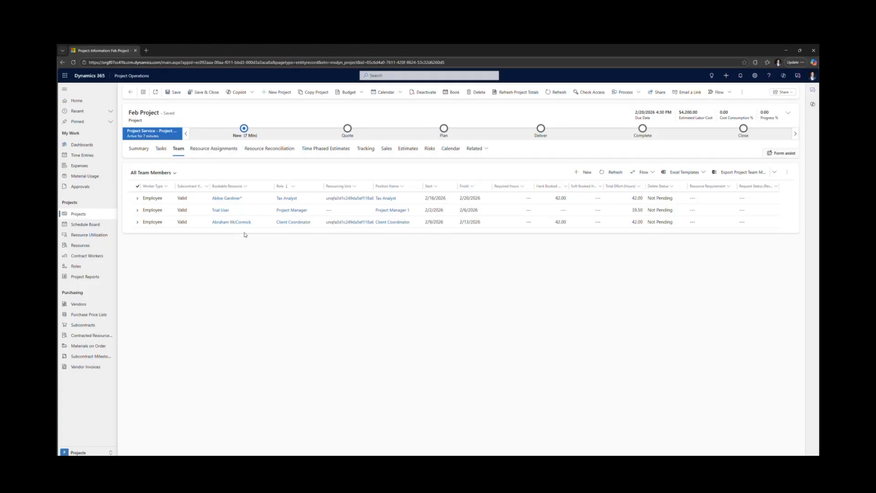
- Review the project's tasks as a grid and a board, and link Task 2 to Task 4 in the timeline
{"action": "left_click", "coordinate": [161, 151]}
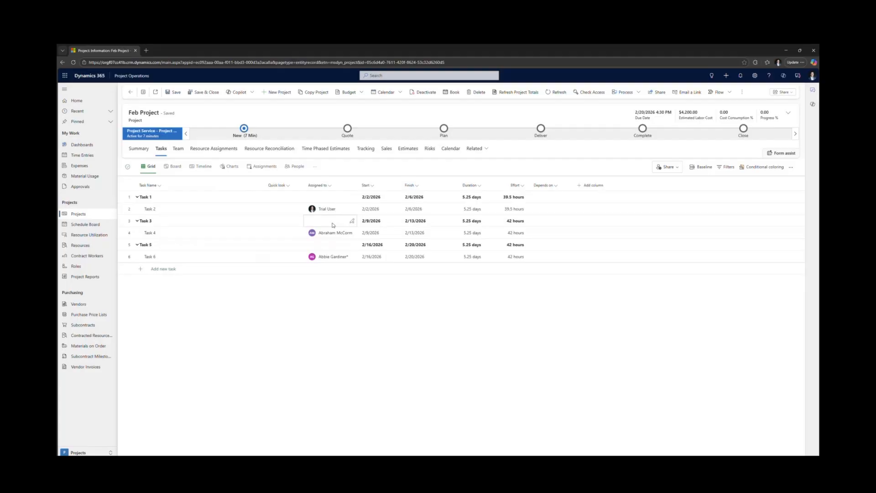
{"action": "left_click", "coordinate": [172, 170]}
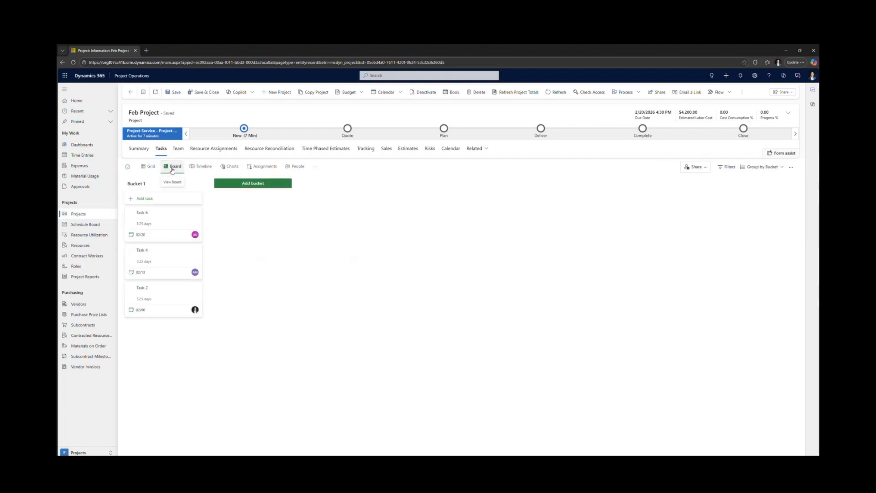
{"action": "left_click", "coordinate": [201, 169]}
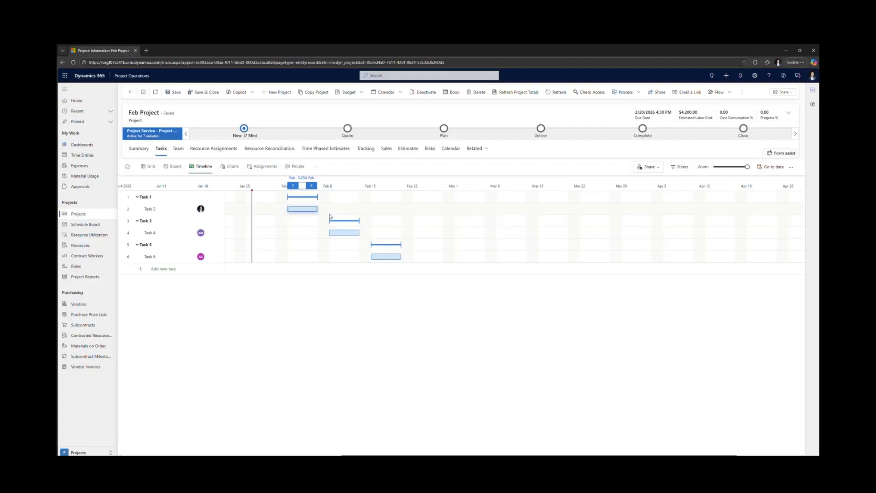
{"action": "left_click_drag", "start_coordinate": [322, 208], "coordinate": [368, 259]}
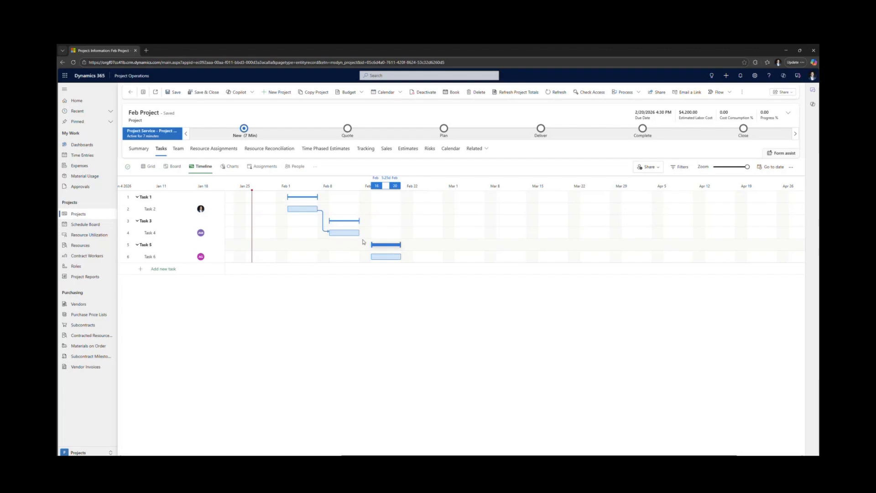
- Review the project's task charts and its time-phased cost estimates
{"action": "left_click", "coordinate": [231, 167]}
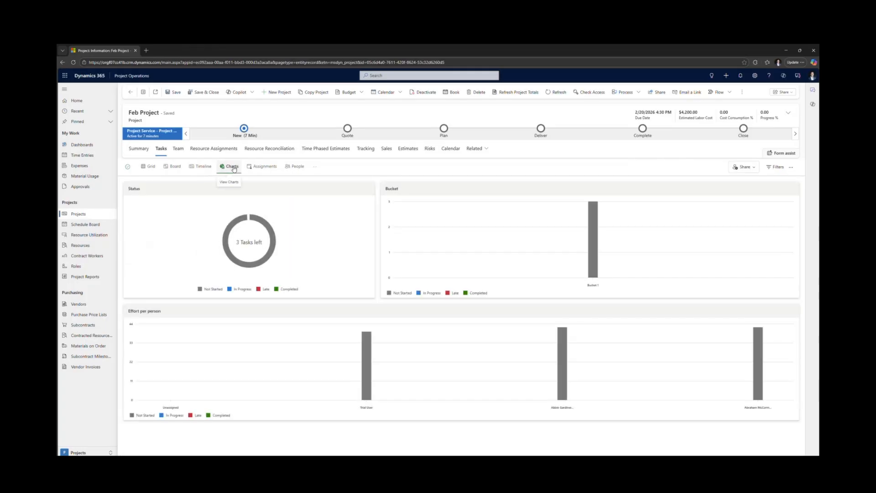
{"action": "left_click", "coordinate": [332, 150]}
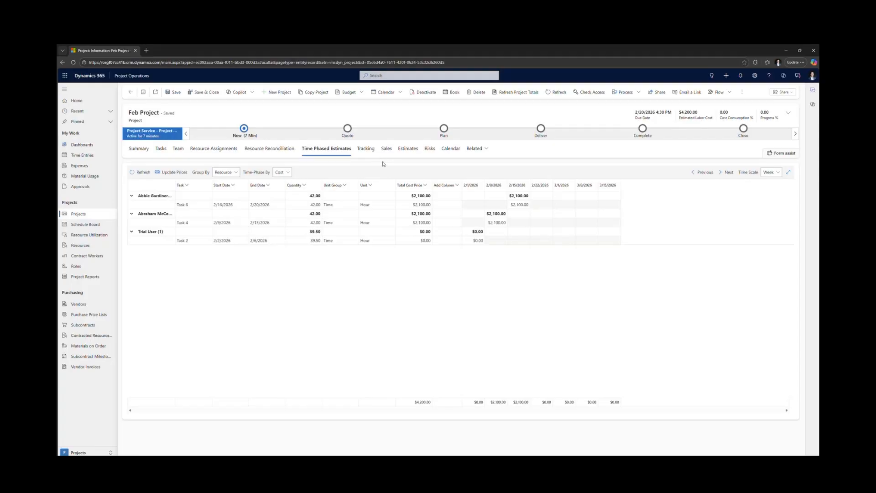
- Create and save a new time entry for Task 2 of Feb Project
{"action": "left_click", "coordinate": [78, 156]}
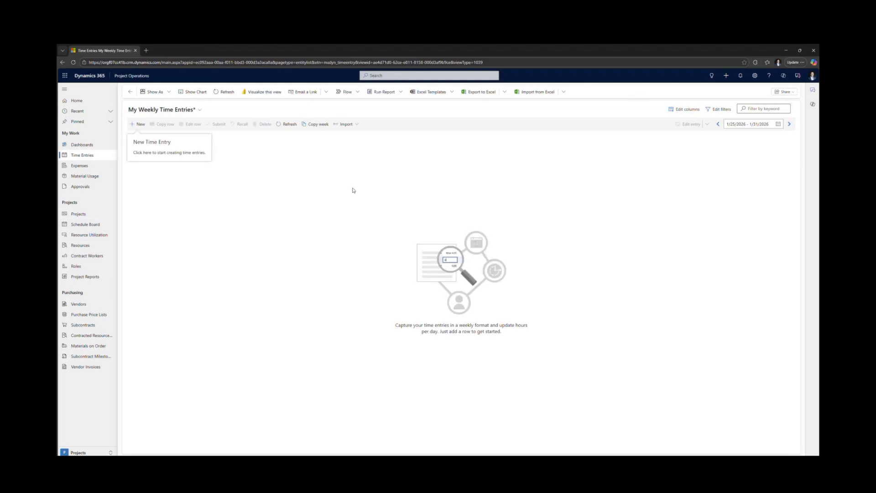
{"action": "left_click", "coordinate": [139, 124]}
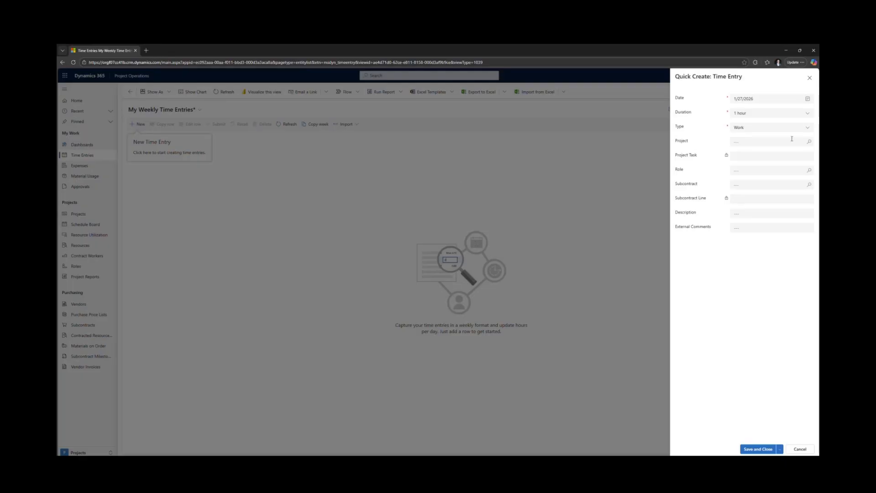
{"action": "left_click", "coordinate": [748, 141]}
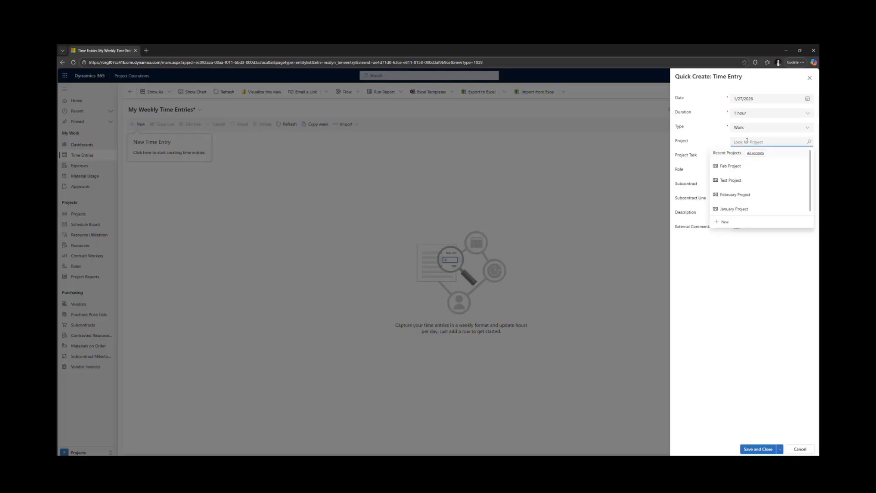
{"action": "left_click", "coordinate": [730, 165]}
{"action": "left_click", "coordinate": [750, 156]}
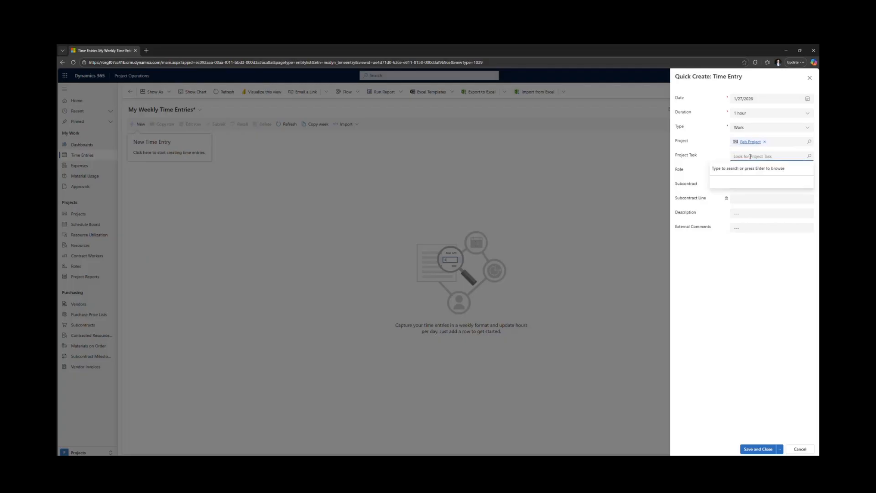
{"action": "key", "text": "Return"}
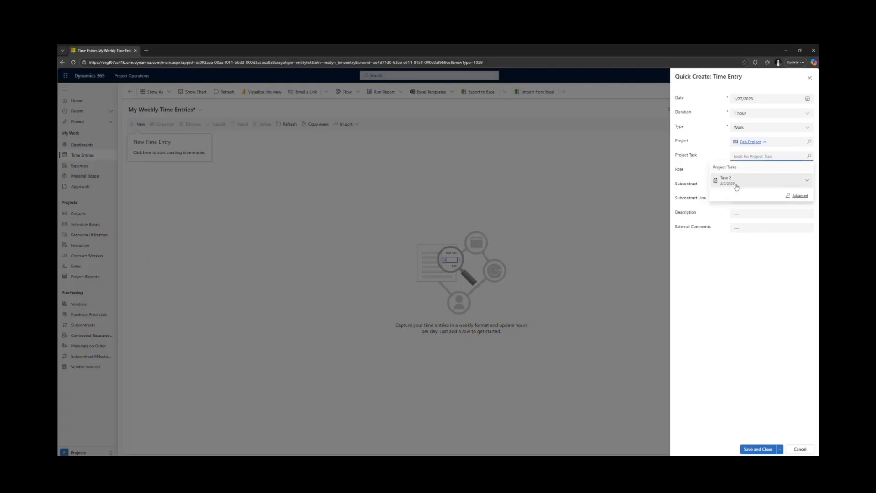
{"action": "left_click", "coordinate": [736, 187]}
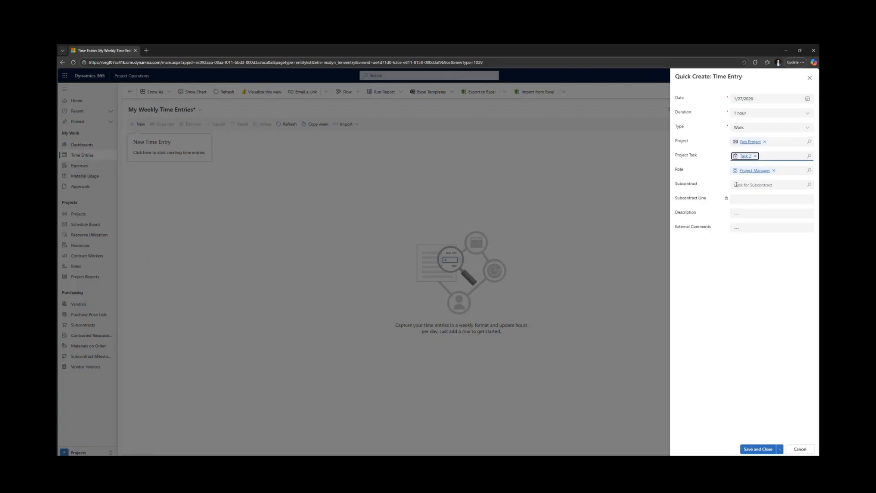
{"action": "left_click", "coordinate": [766, 449]}
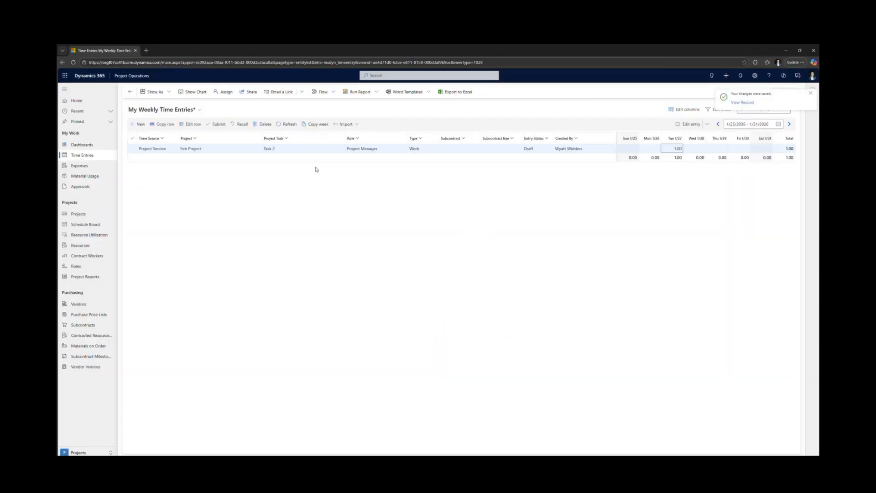
- Submit the Task 2 time entry of Feb Project and approve it from the time entries awaiting approval
{"action": "left_click", "coordinate": [218, 125]}
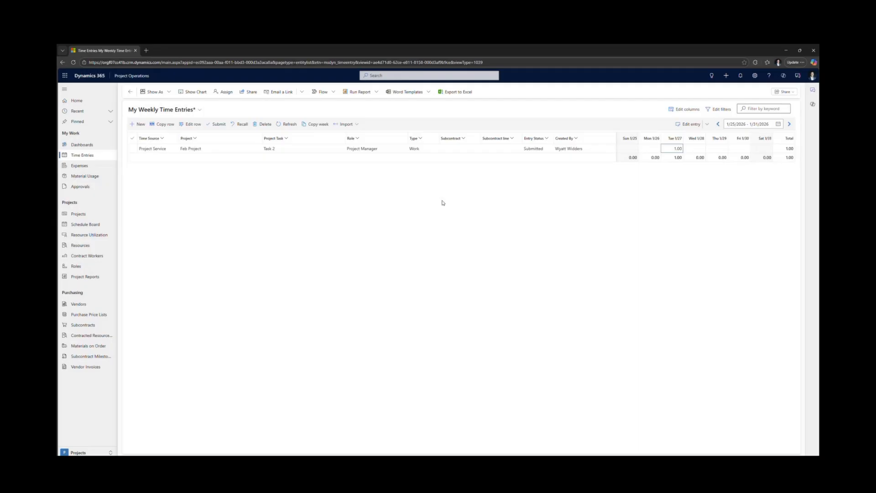
{"action": "left_click", "coordinate": [73, 187]}
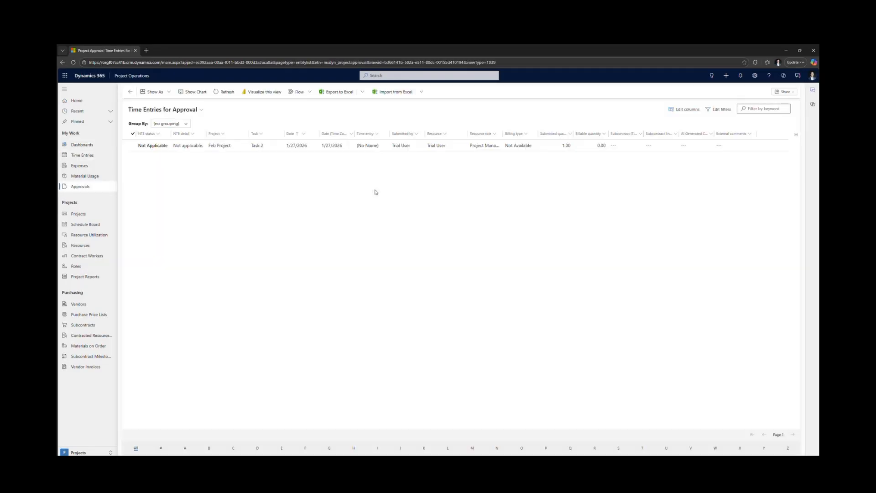
{"action": "left_click", "coordinate": [133, 145]}
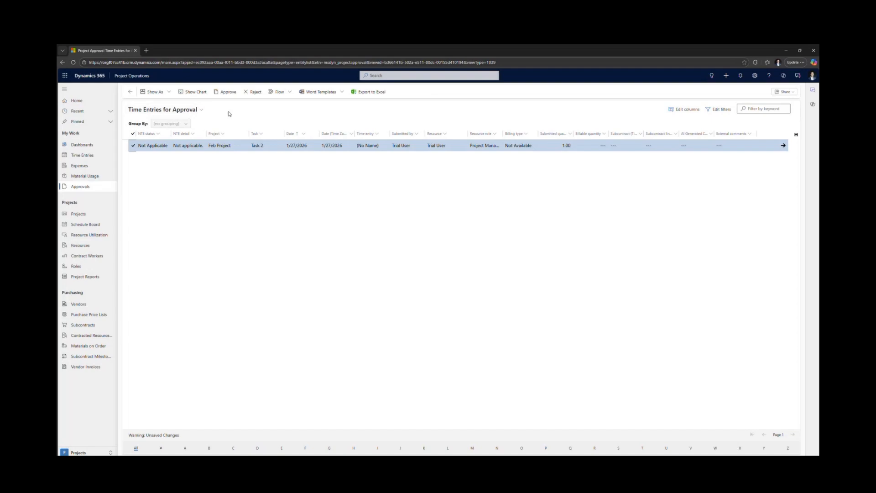
{"action": "left_click", "coordinate": [228, 92]}
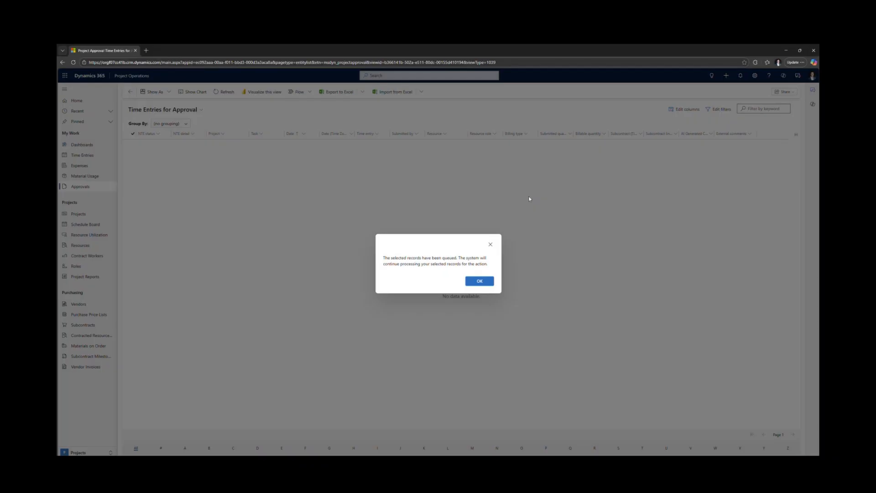
{"action": "left_click", "coordinate": [487, 287]}
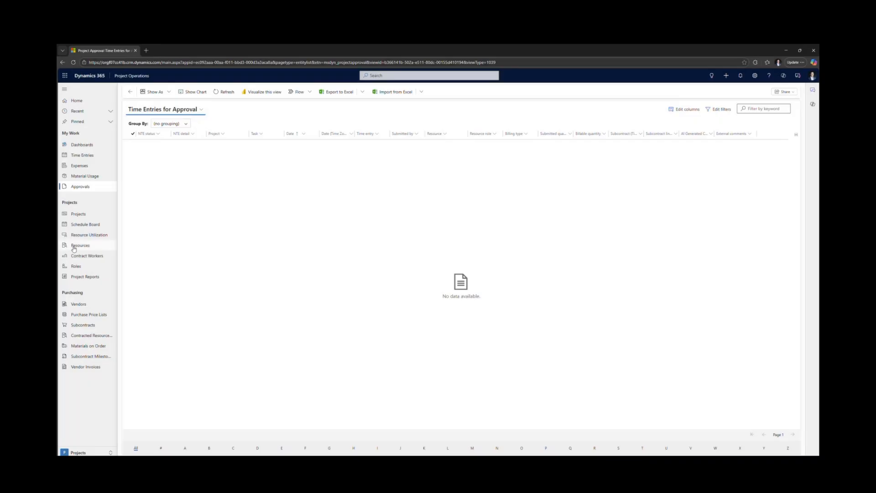
- Return to the list of active projects
{"action": "left_click", "coordinate": [89, 217]}
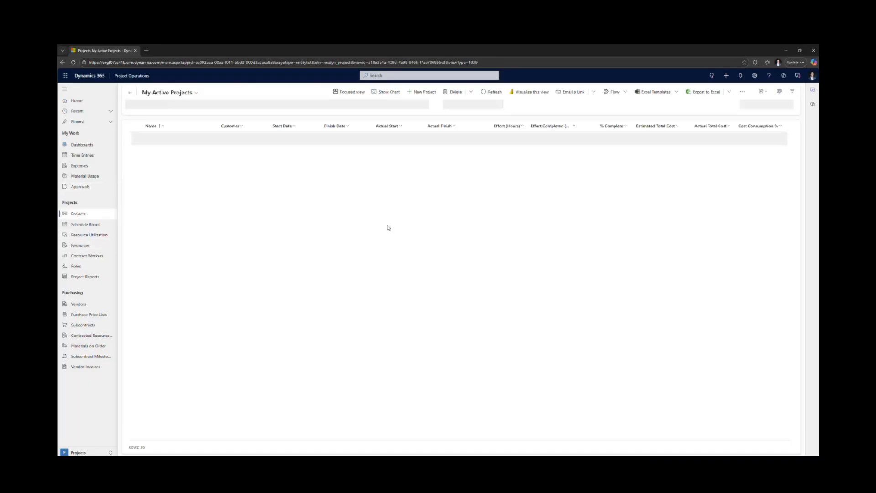